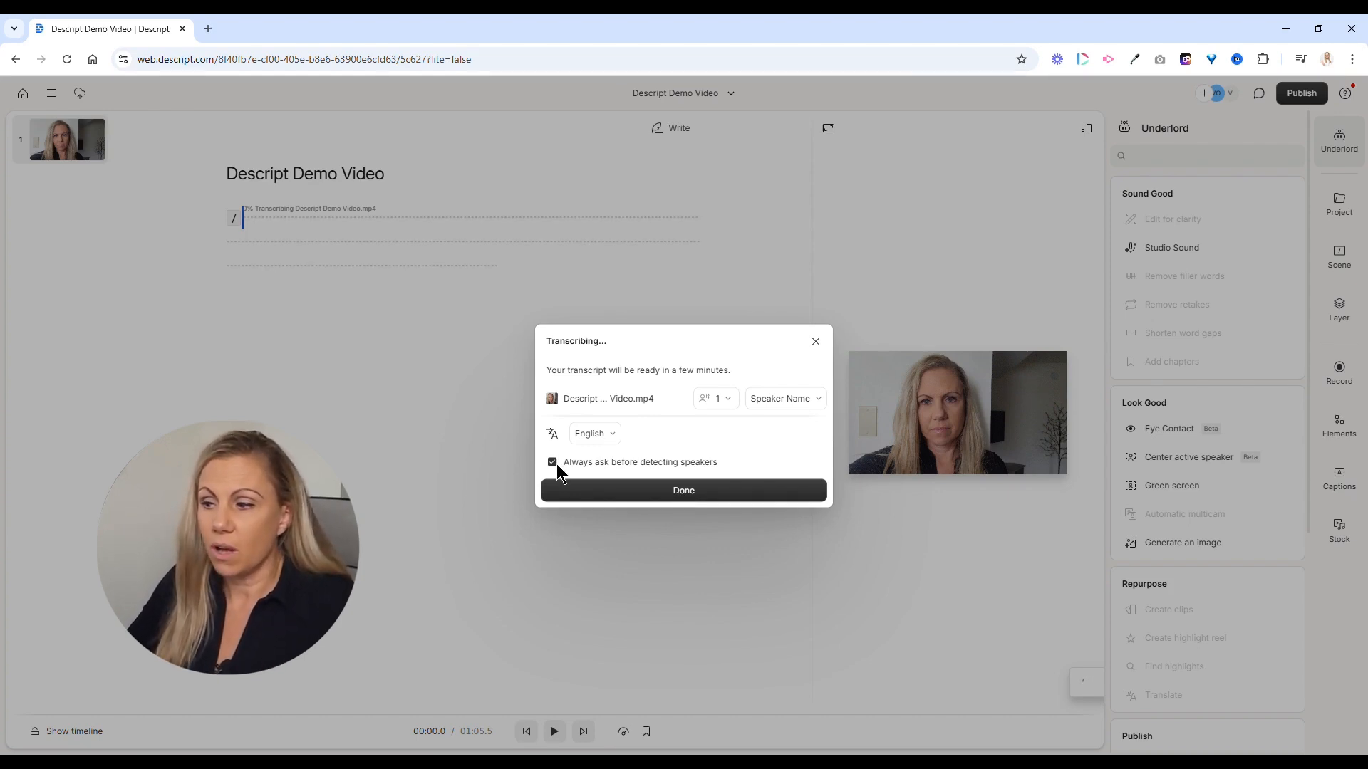
Confirm the transcription settings, adjust the split between the script and the video preview, and hide the Underlord panel
left_click(677, 491)
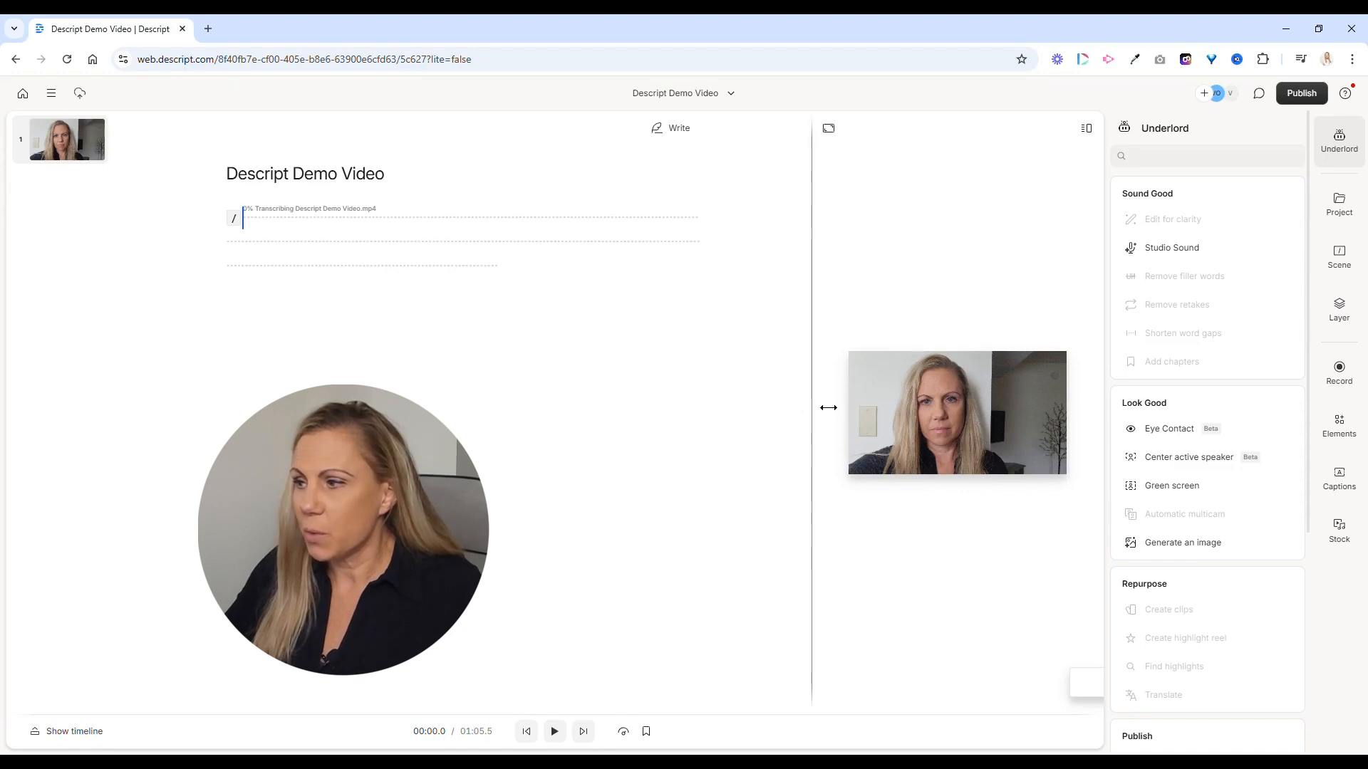
left_click_drag(825, 396, 282, 396)
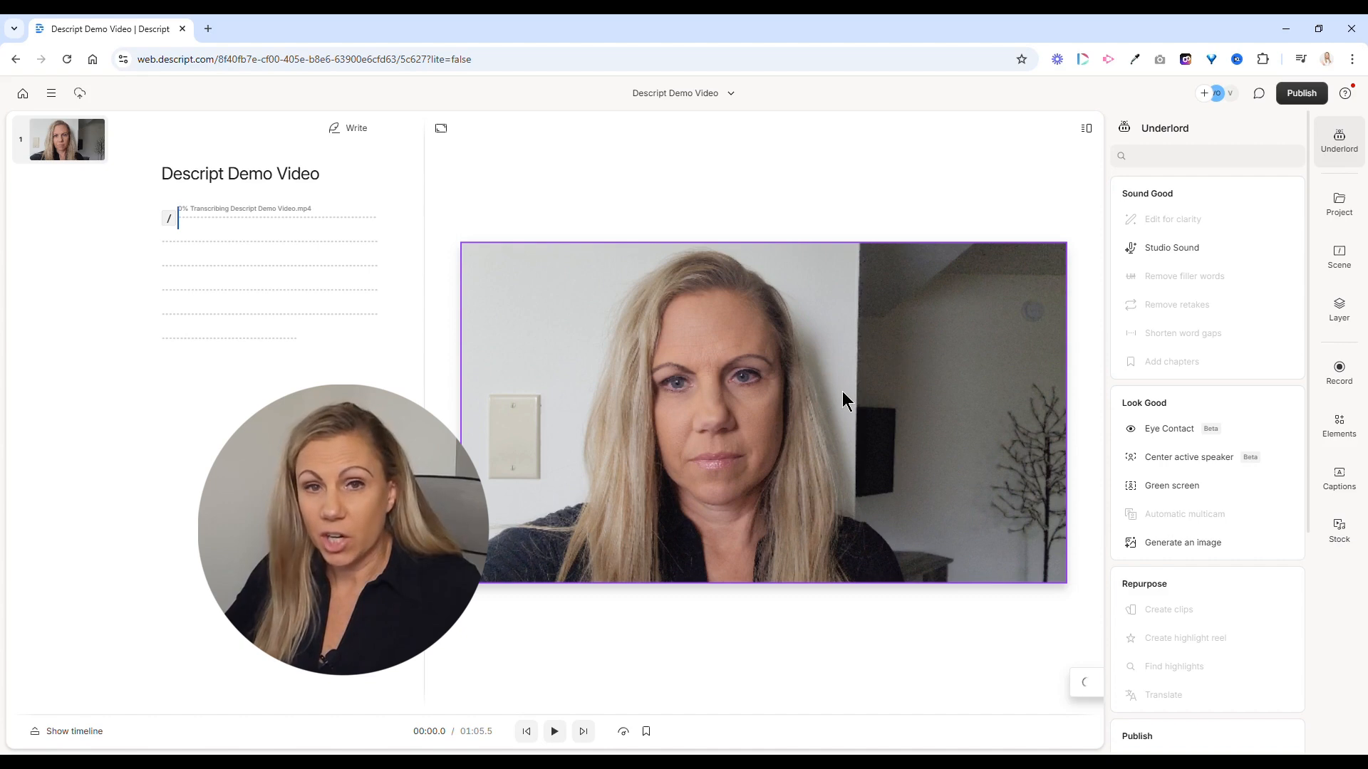
left_click_drag(426, 416, 847, 446)
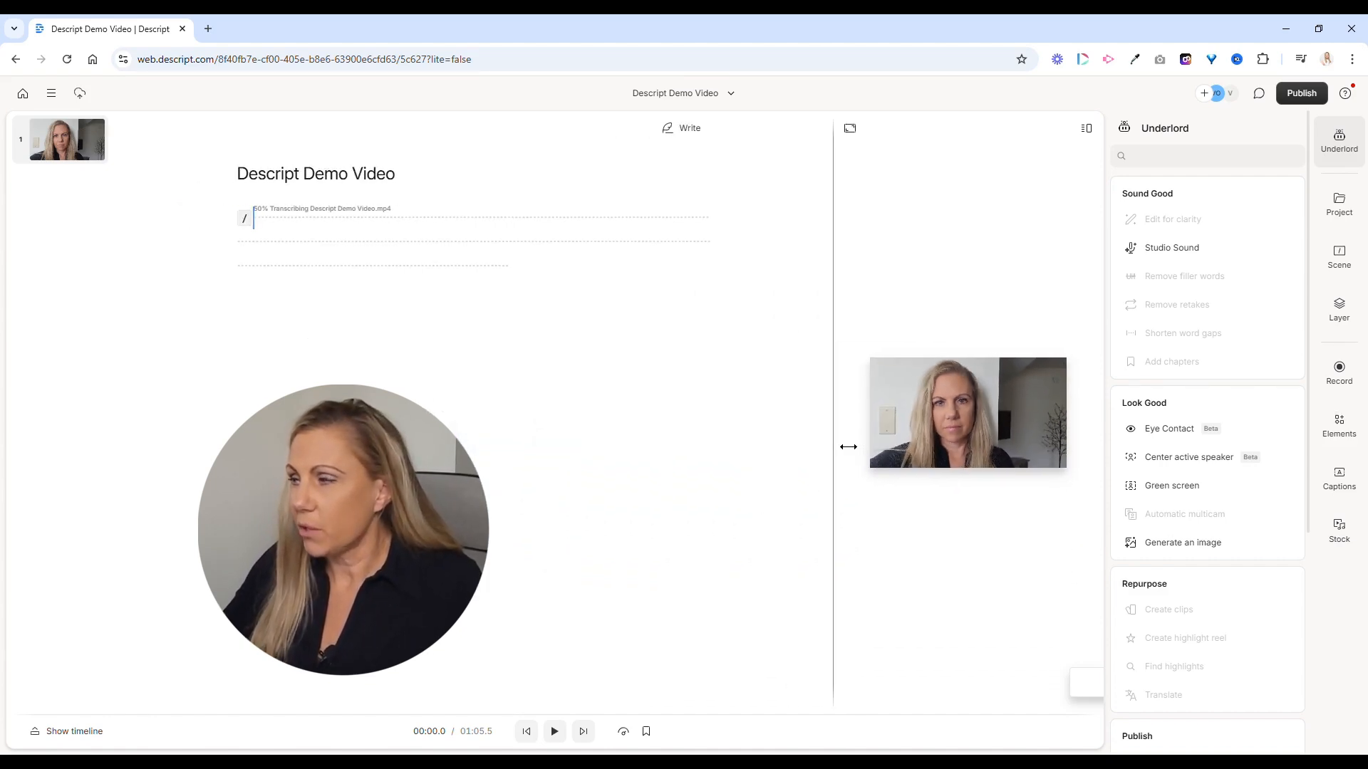
left_click(1339, 147)
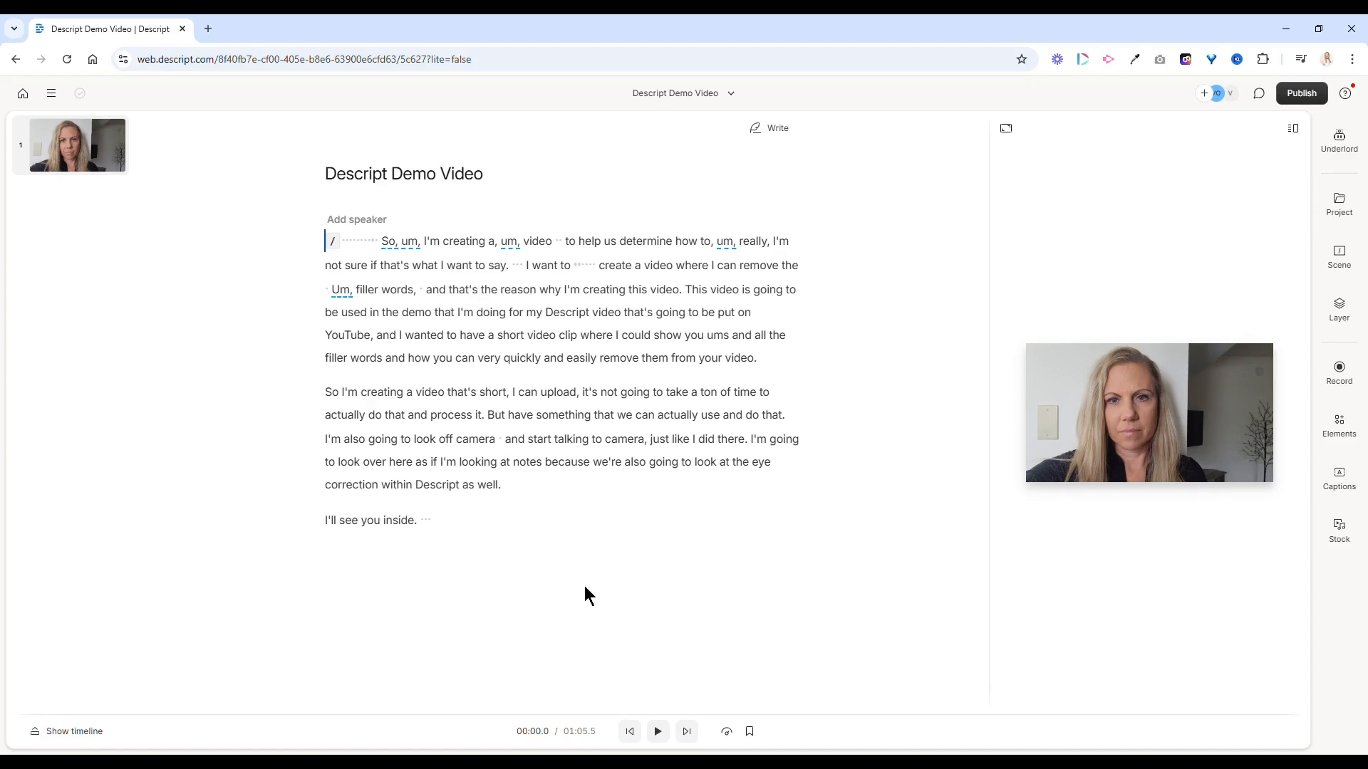
Play back the opening of the video and delete the silent gap before "So, um" at the start of the transcript
left_click(657, 734)
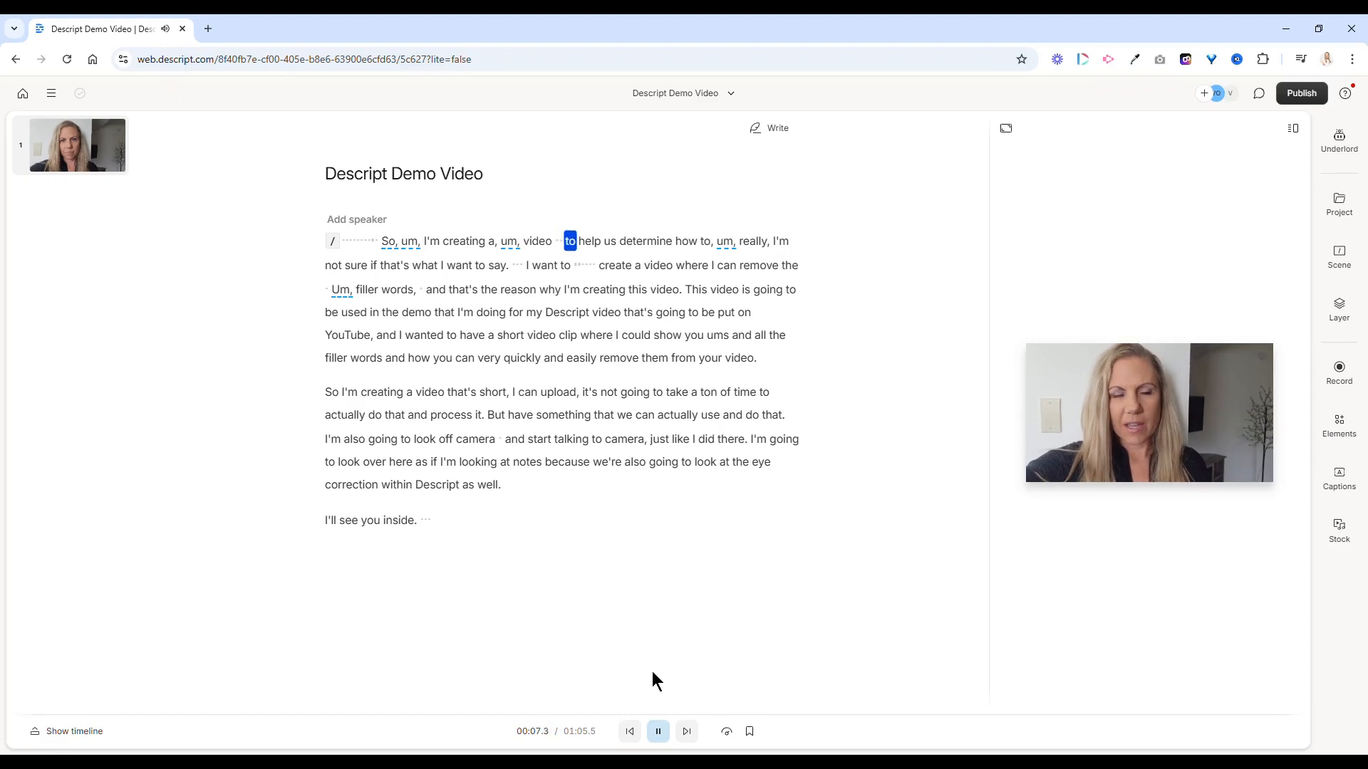
left_click(657, 732)
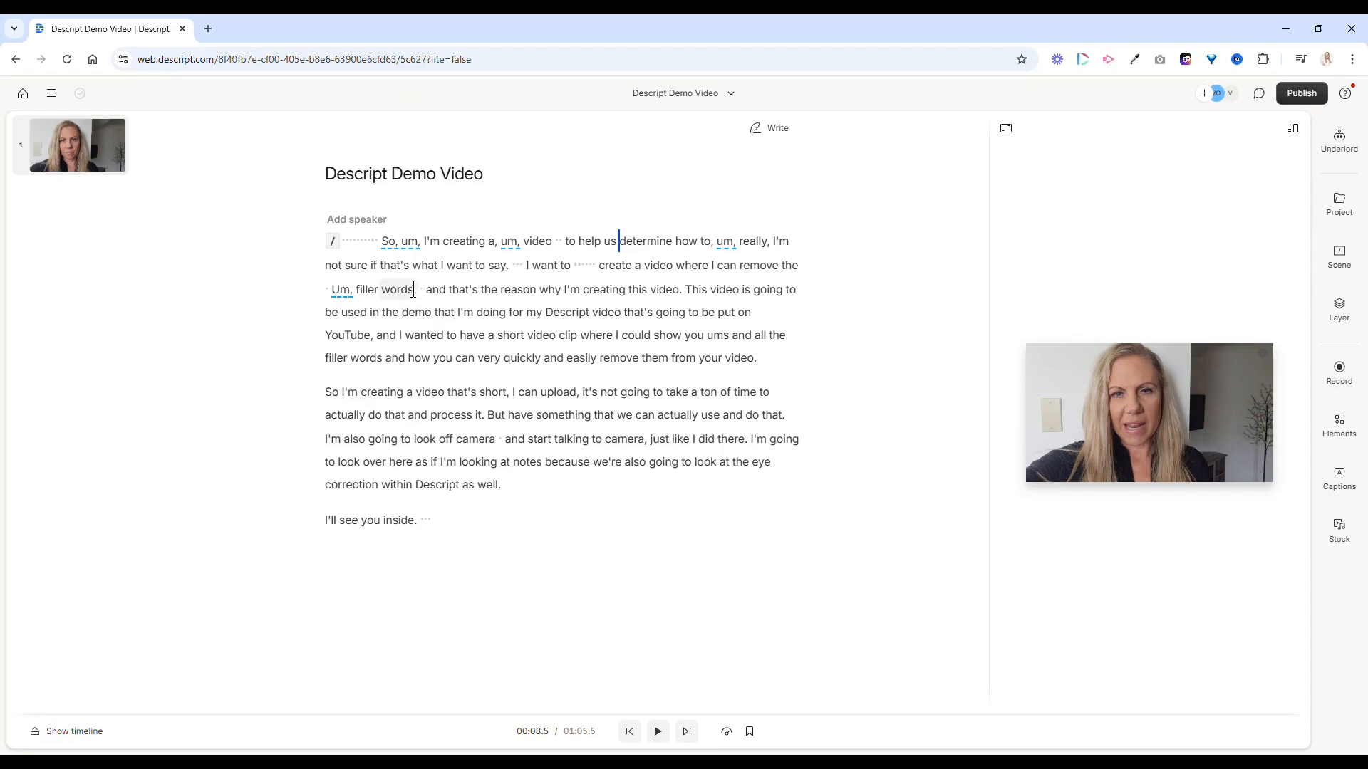
left_click(396, 253)
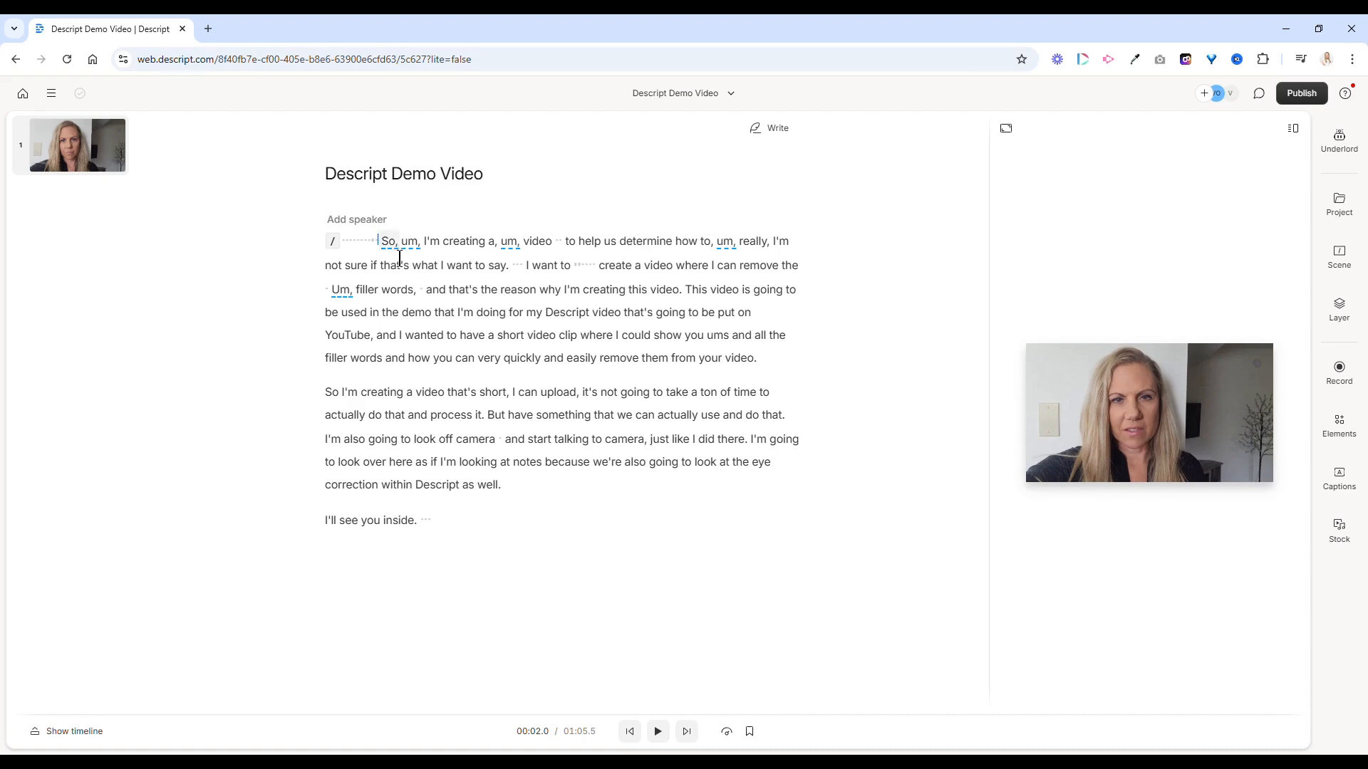
left_click_drag(396, 259, 340, 248)
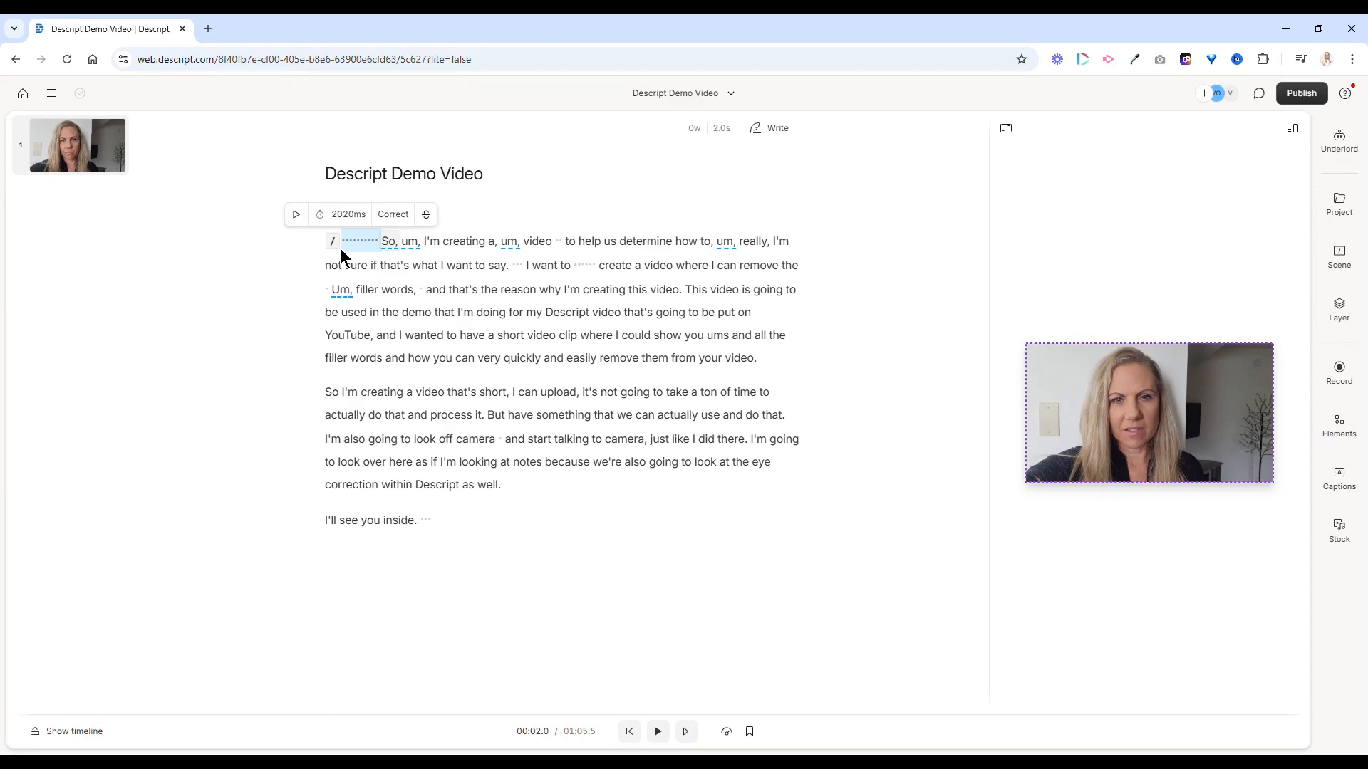
key("BackSpace")
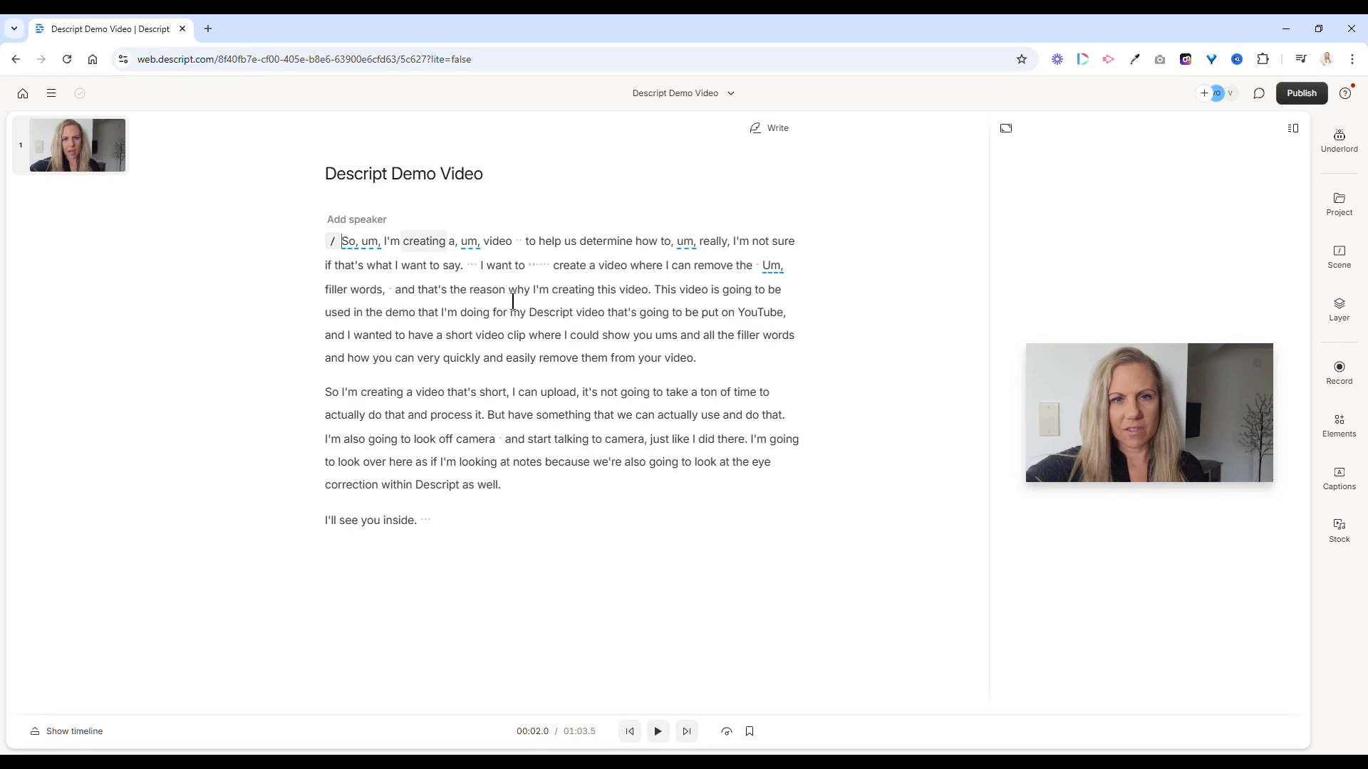
Remove all filler words from the transcript with the Delete option and play back the edited opening
right_click(387, 264)
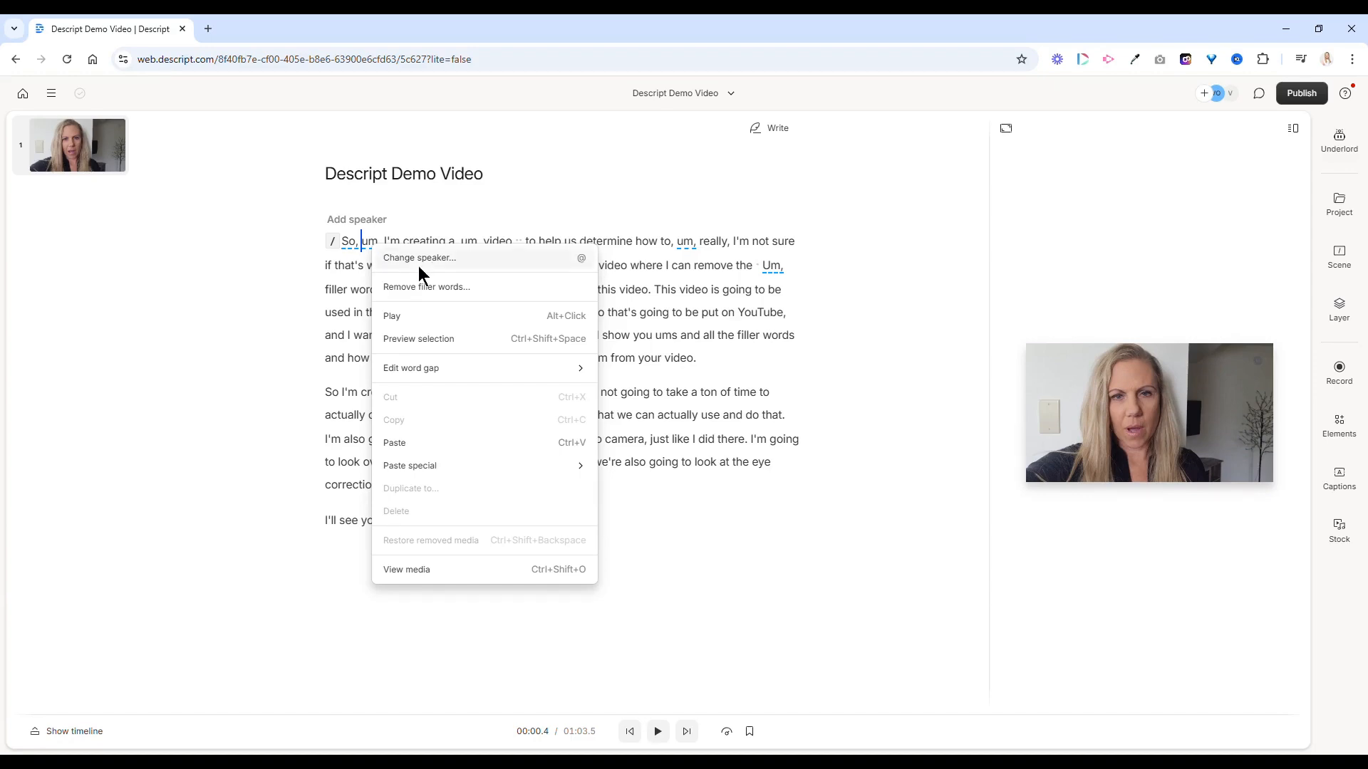
left_click(477, 288)
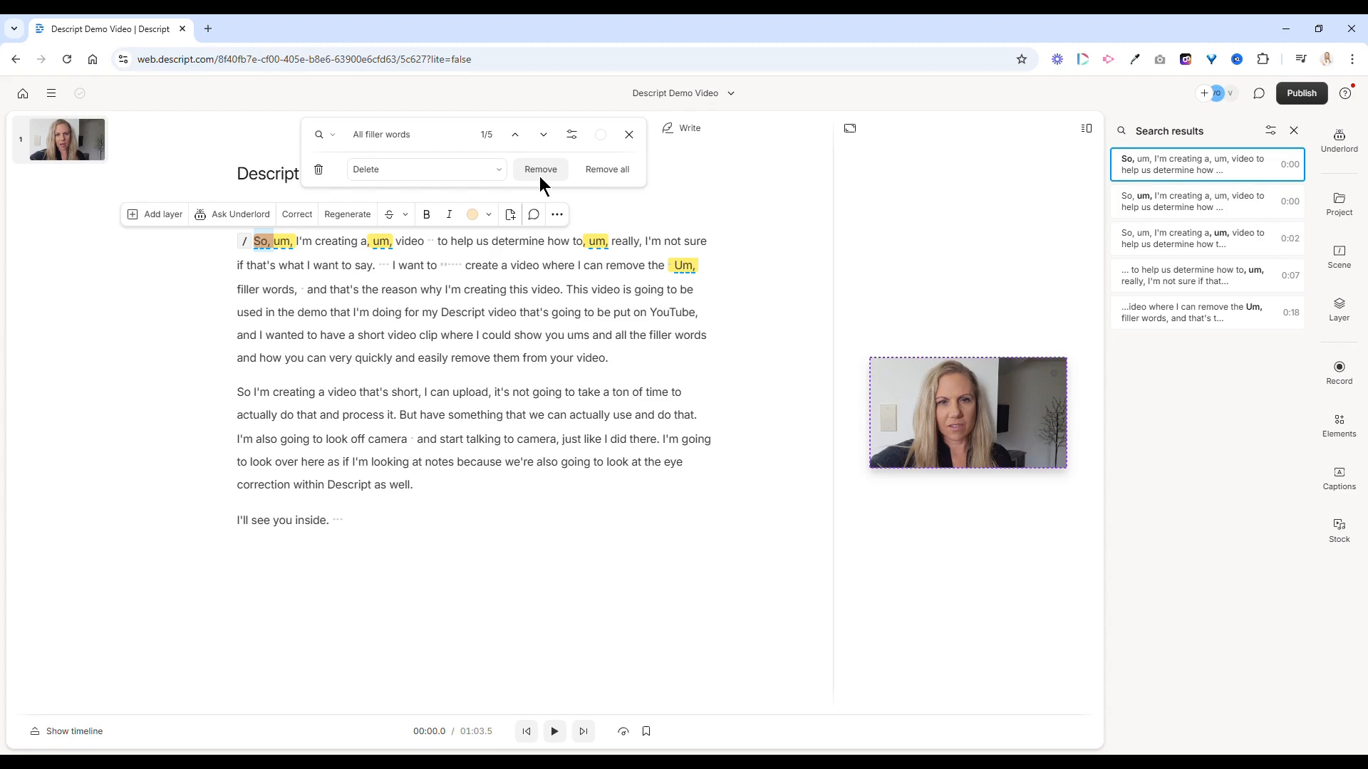
left_click(607, 170)
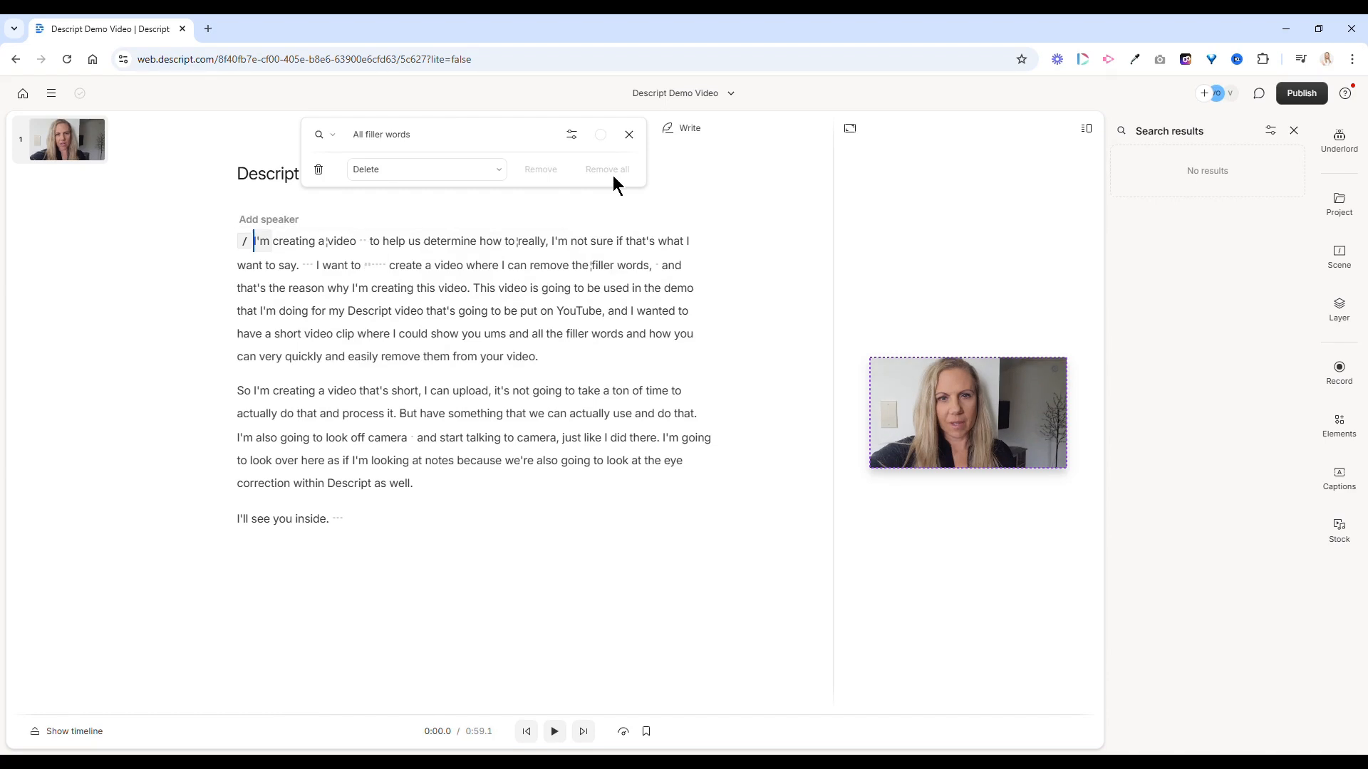
left_click(555, 731)
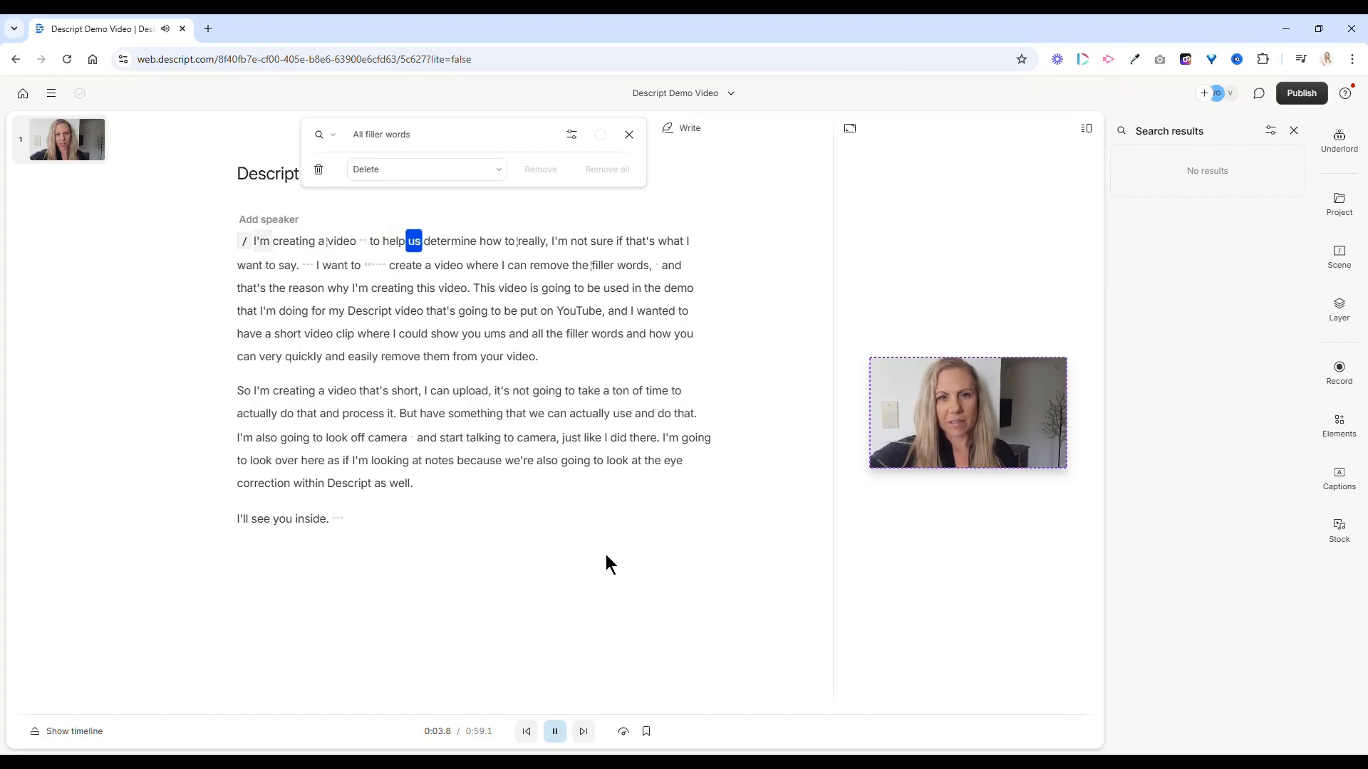
left_click(554, 732)
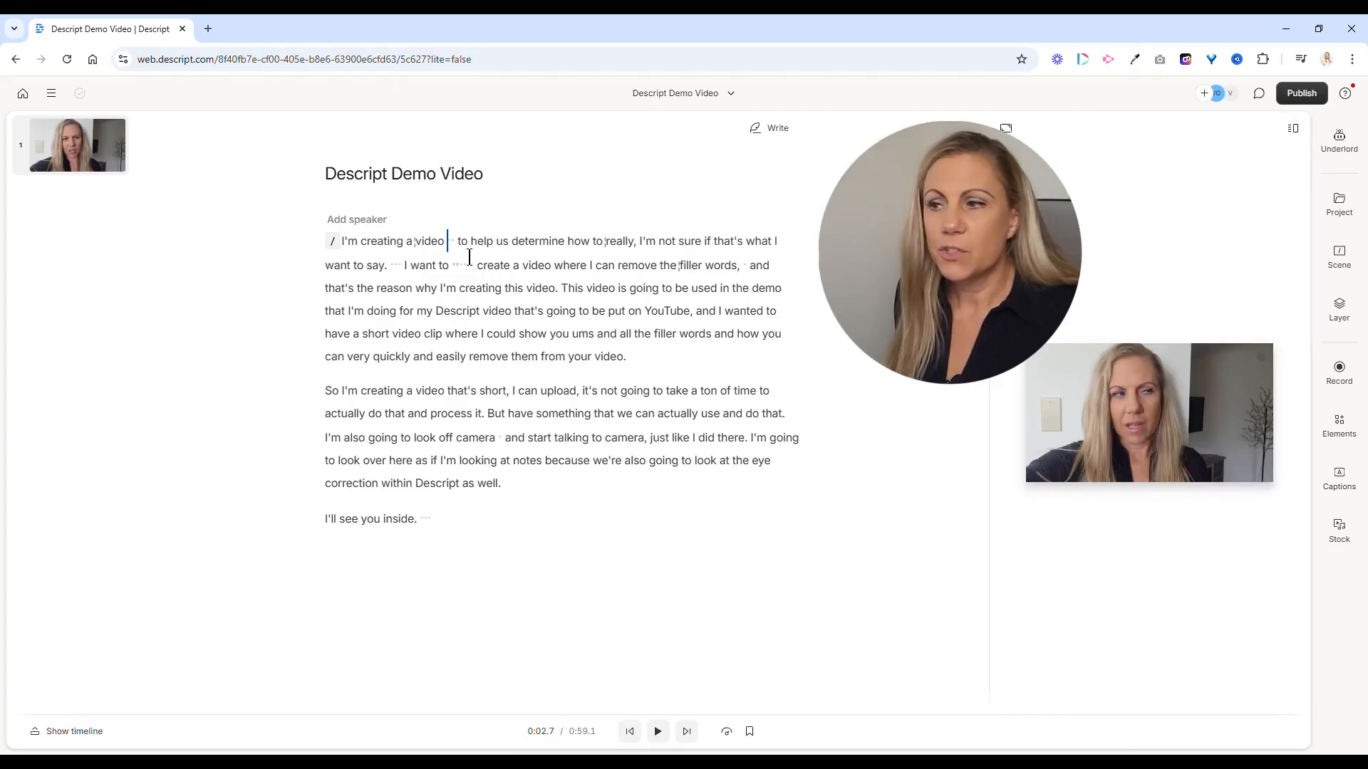
Delete the long word gap between "I want to" and "create a video" in the transcript
key("Left")
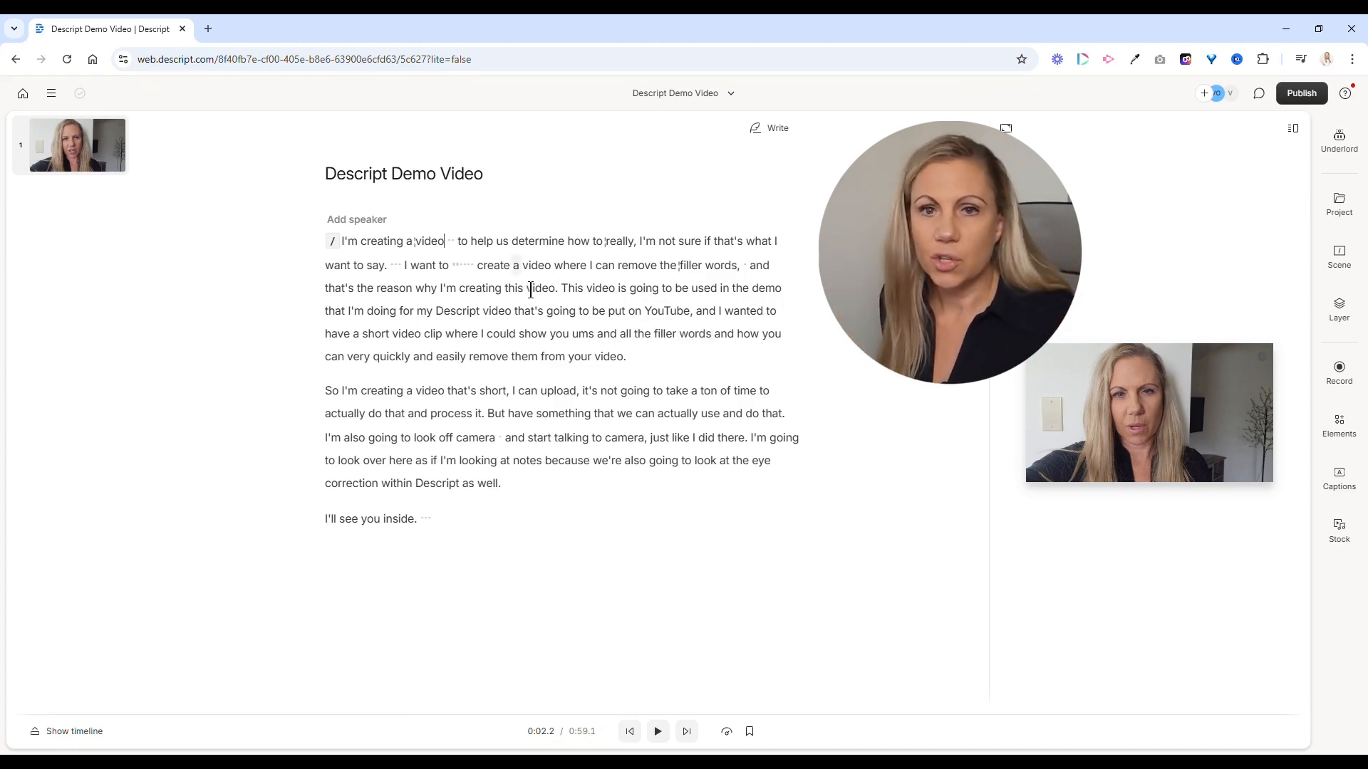
left_click(471, 282)
key("Delete")
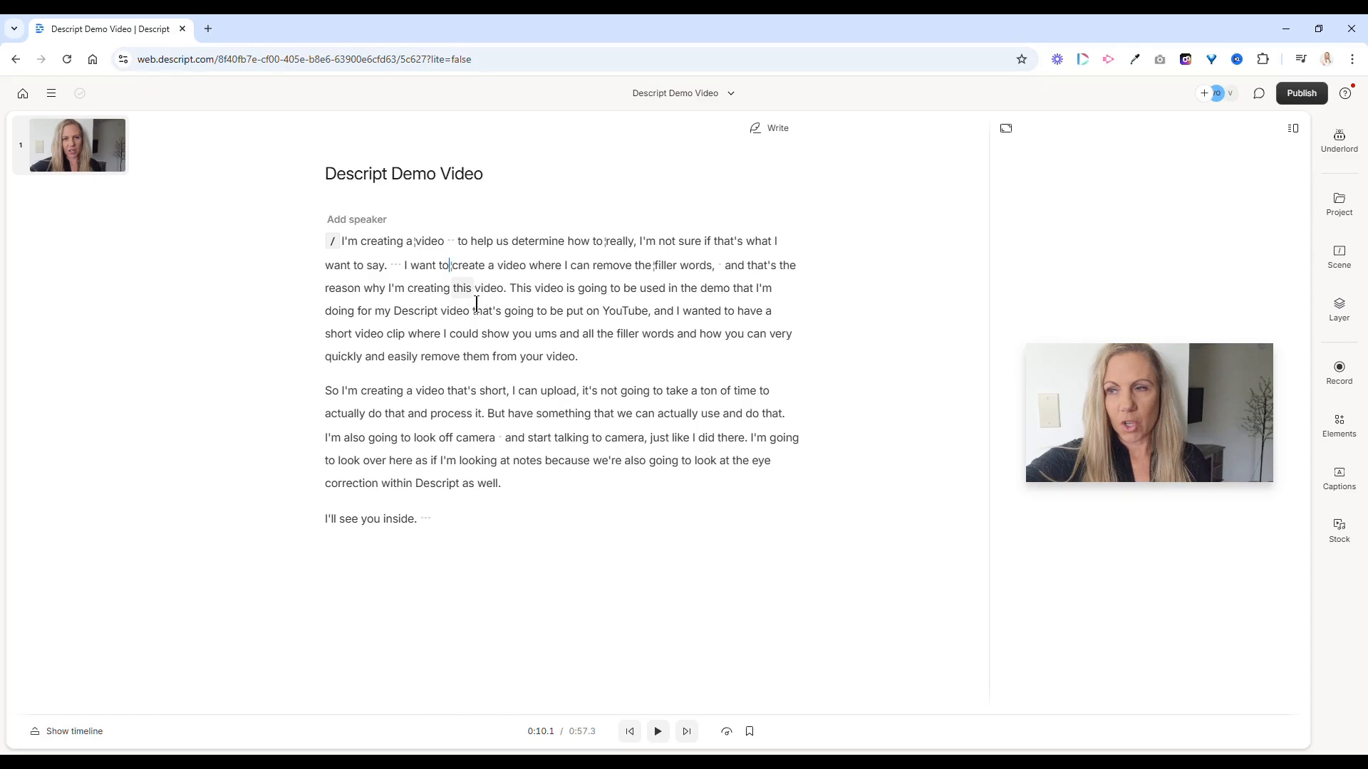
Insert a scene break before "I want to create a video" and start a new paragraph with that scene
left_click(421, 287)
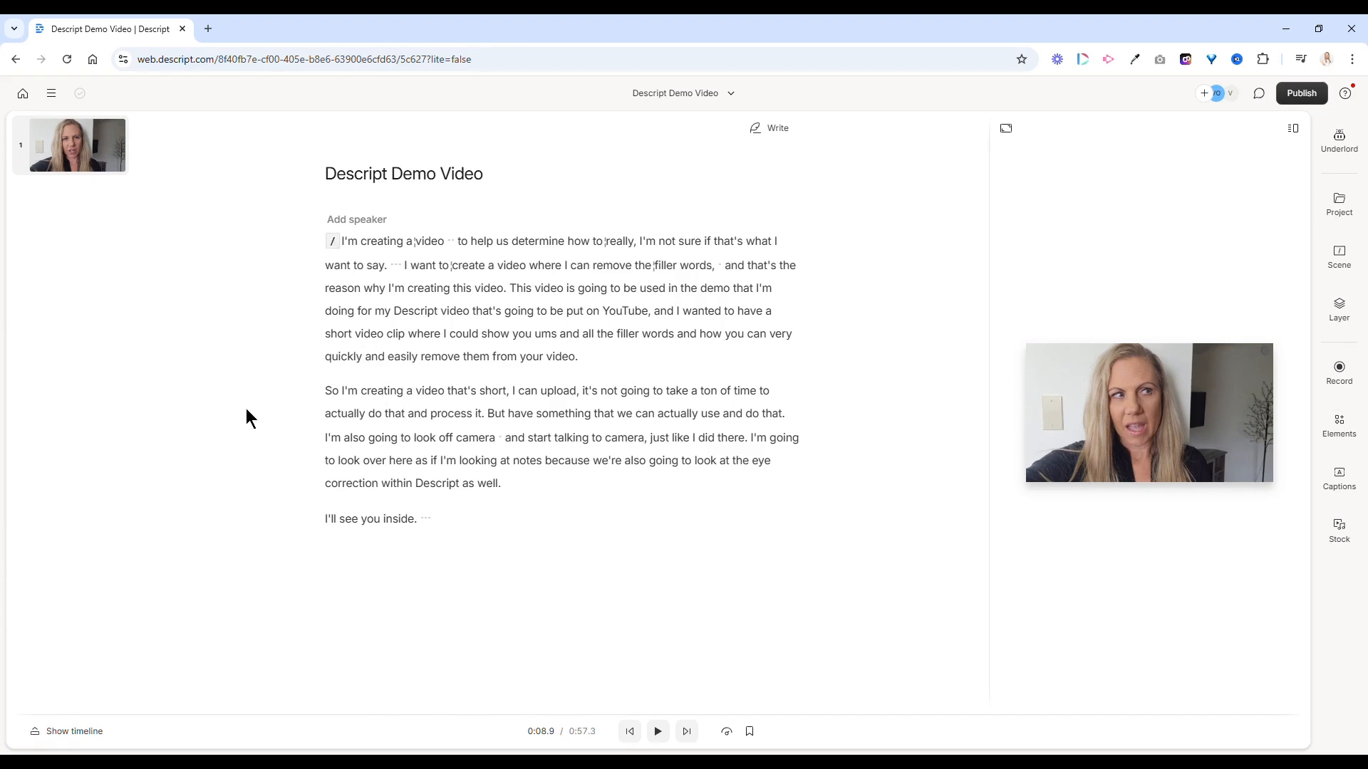
type("/")
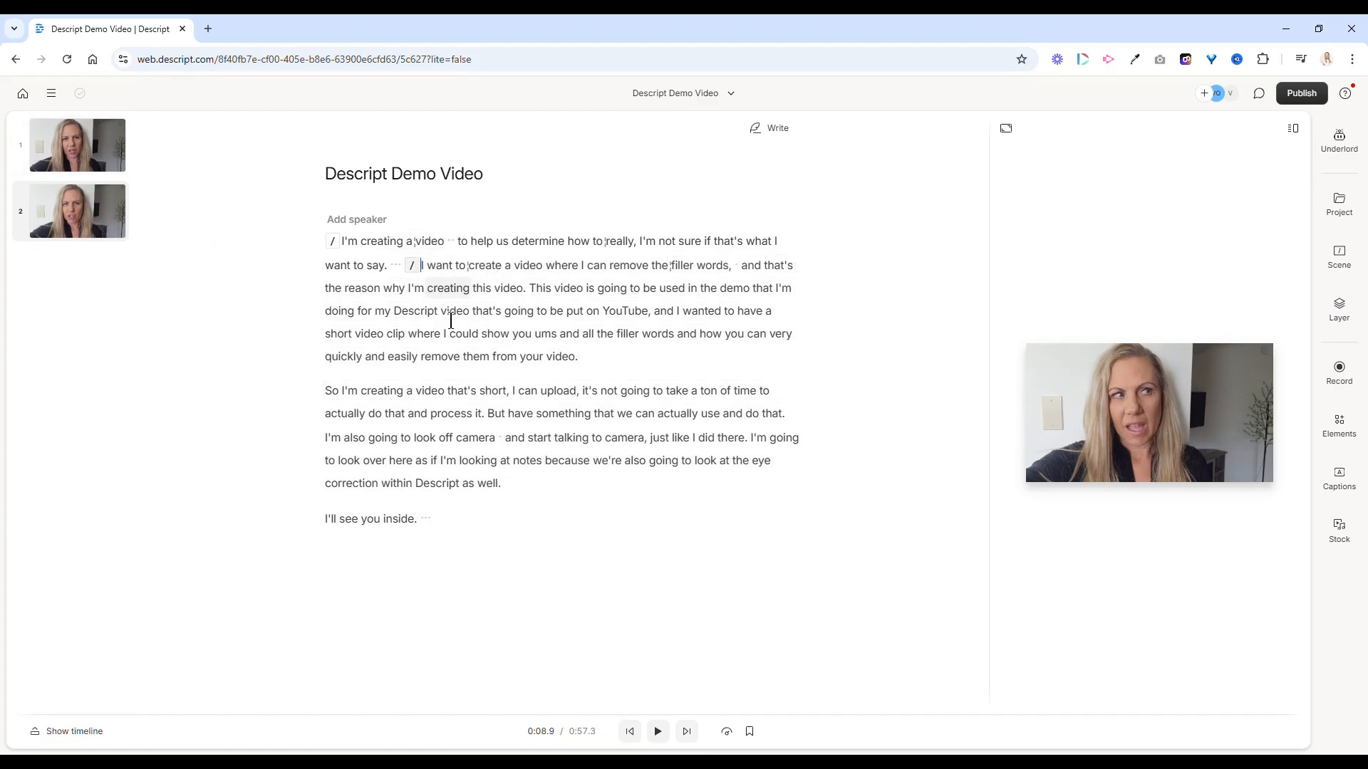
key("Return")
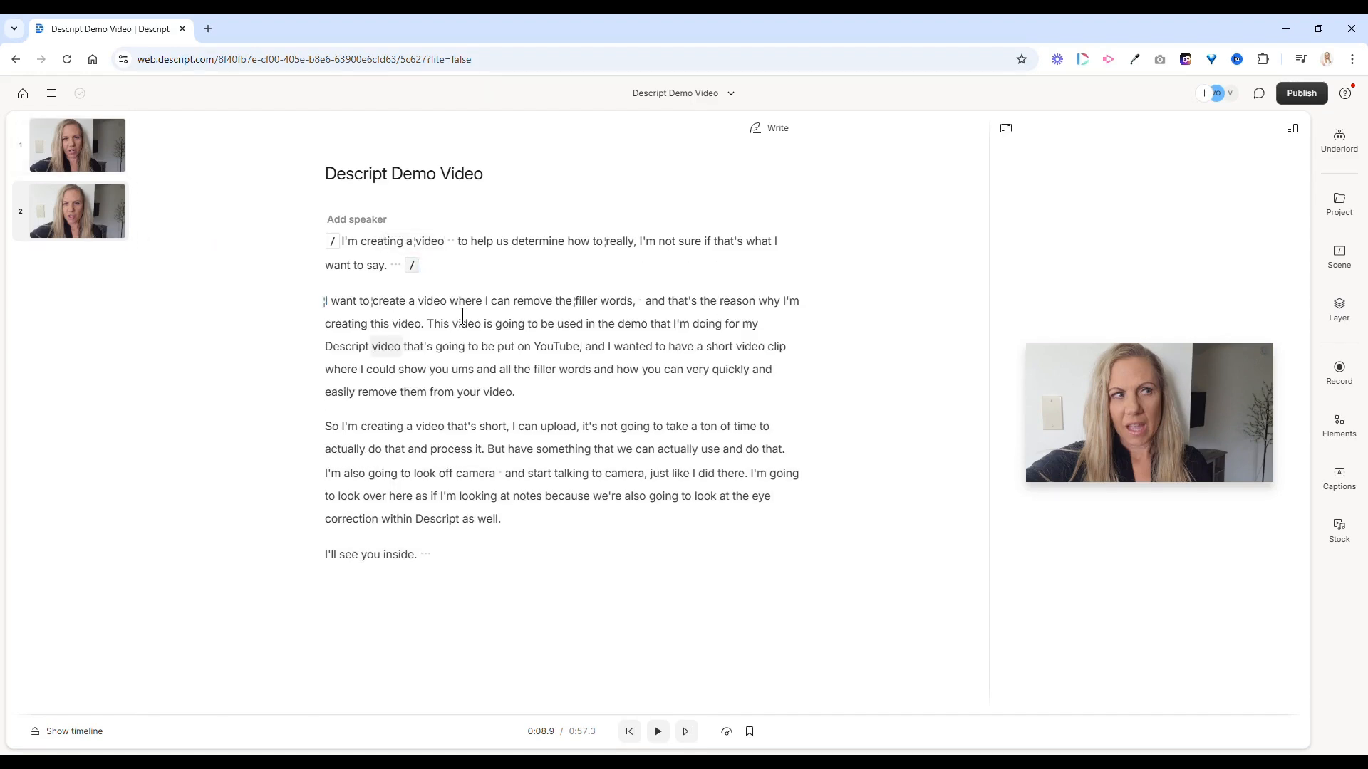
key("BackSpace")
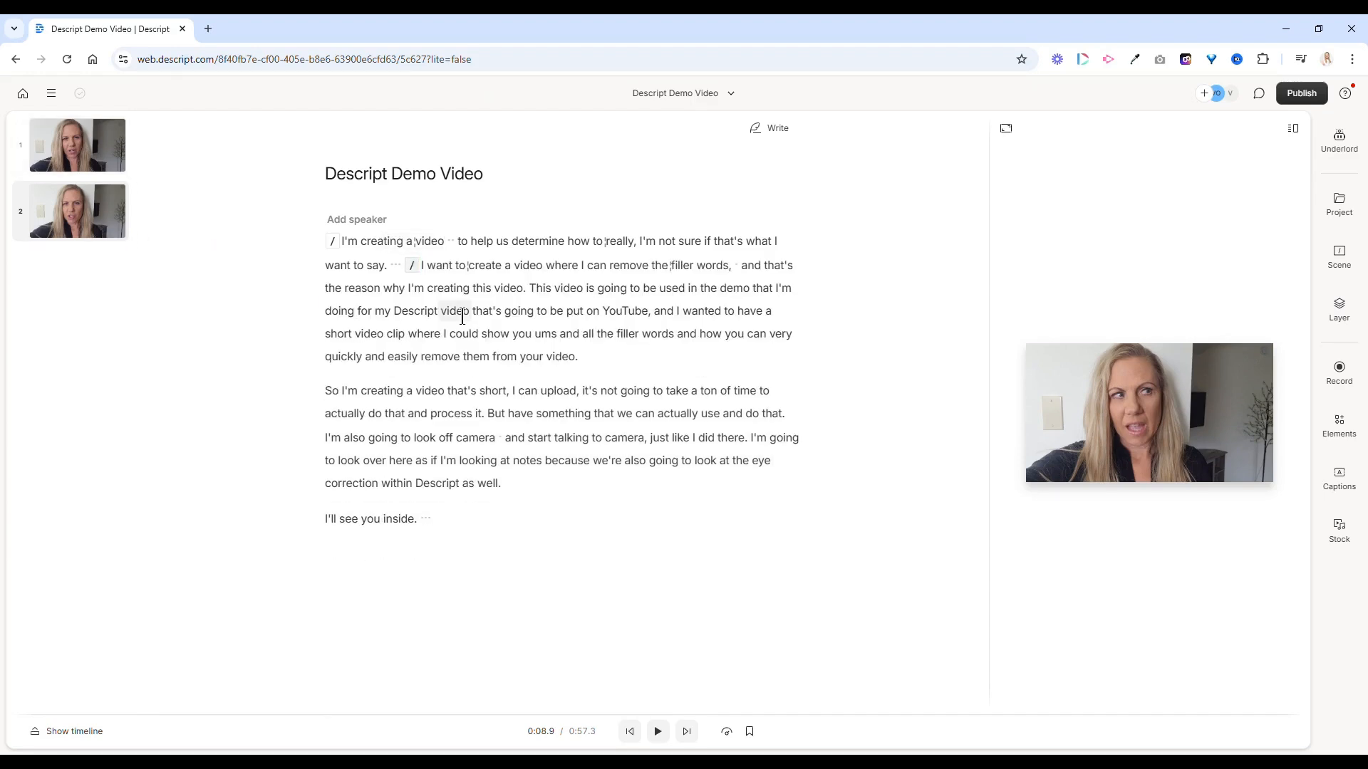
key("Return")
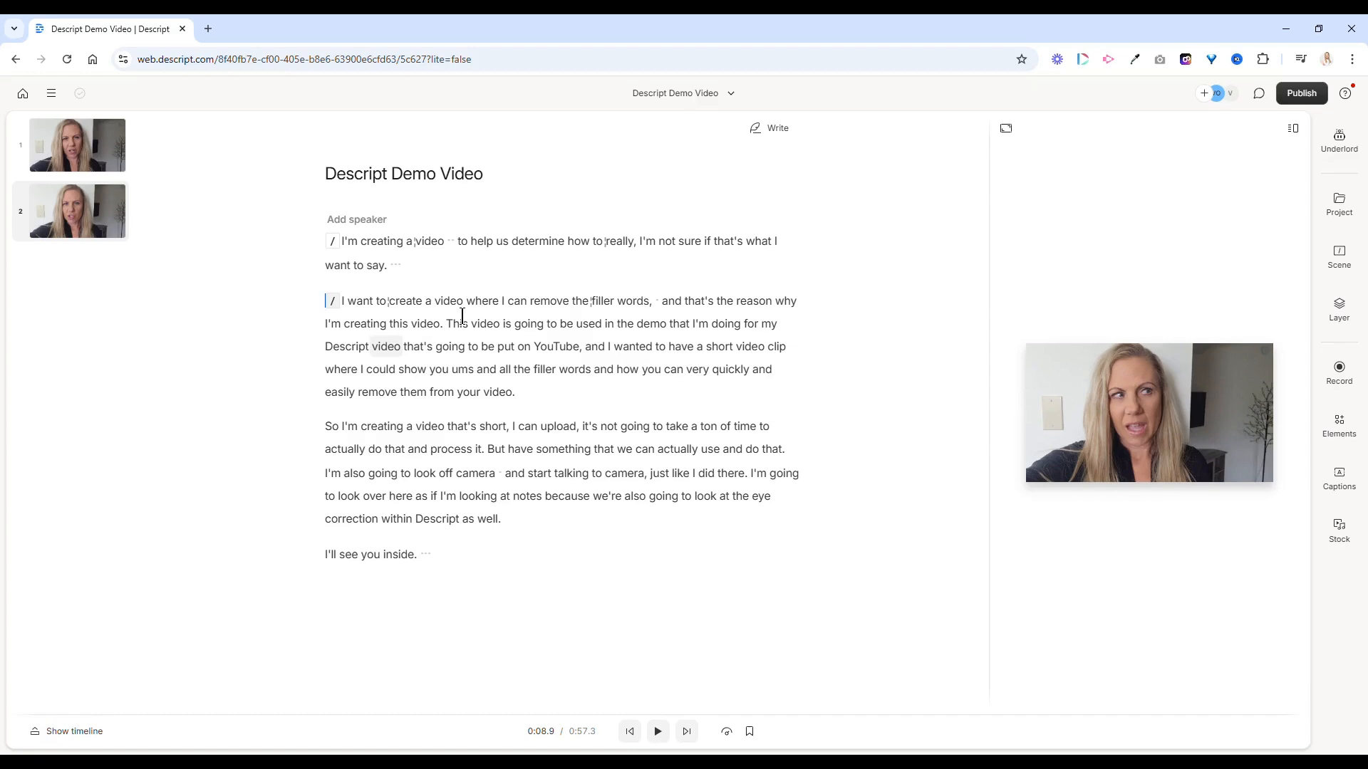
Layer the island sunset stock video from a "nature" search over "I want to create a video where I can remove the filler words"
triple_click(385, 314)
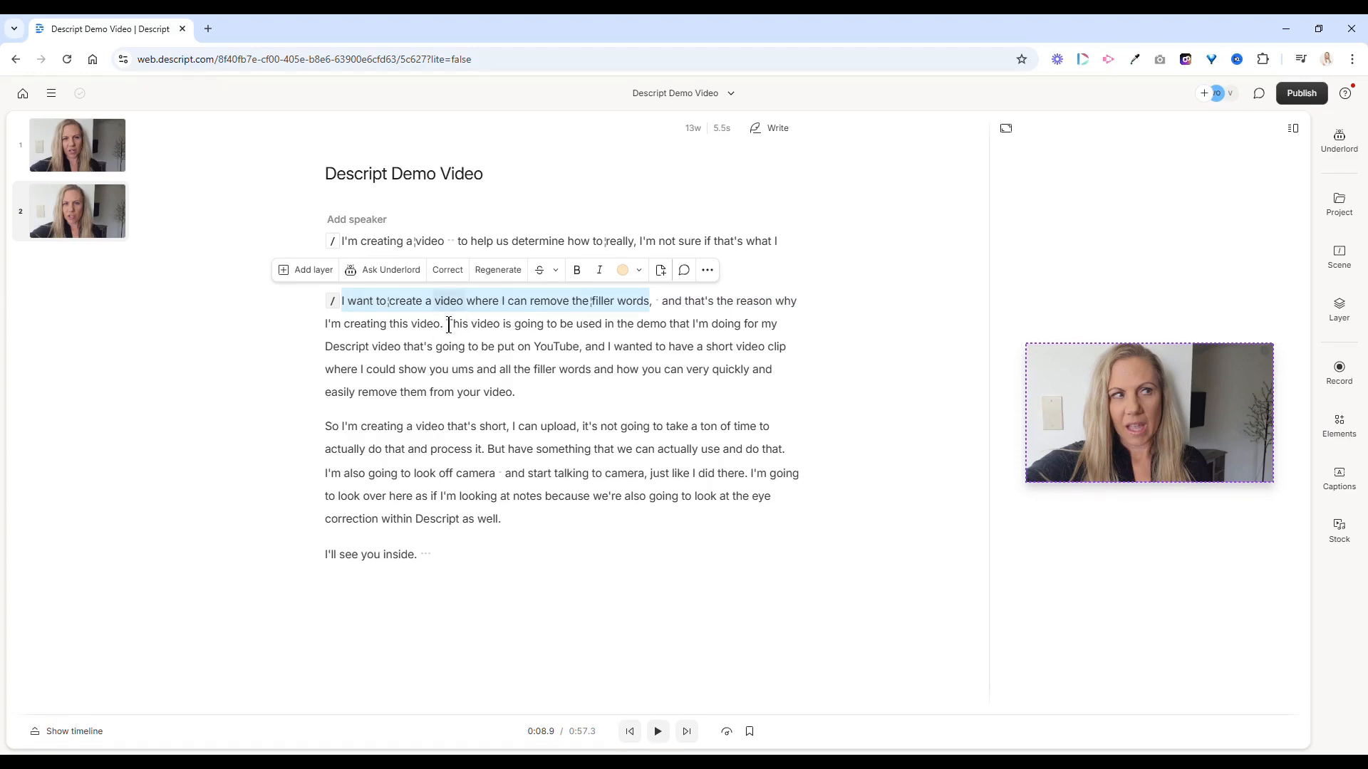
left_click(434, 306)
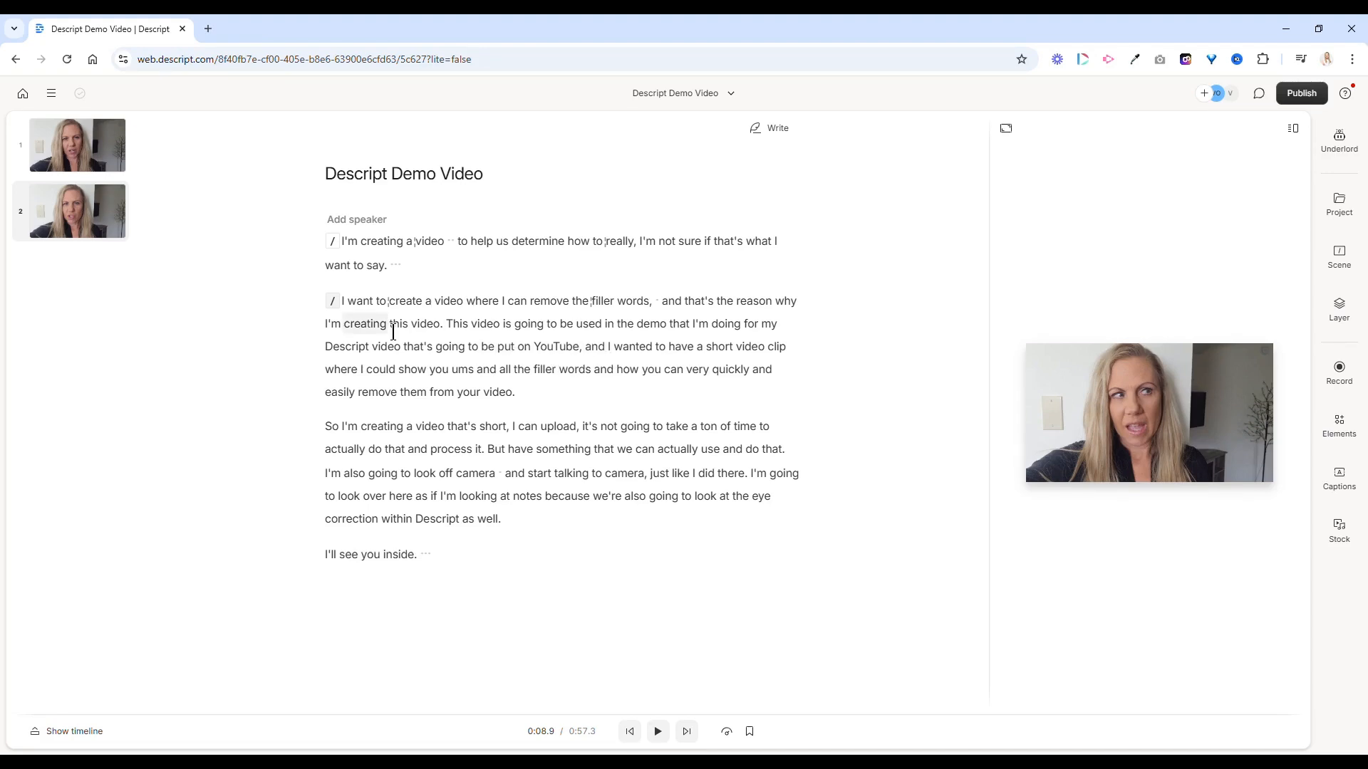
key("shift+Right")
key("shift+Right")
key("shift+Right")
key("shift+Right")
key("shift+Right")
key("shift+Right")
key("shift+Right")
key("shift+Right")
key("shift+Right")
key("shift+Right")
key("shift+Right")
key("shift+Right")
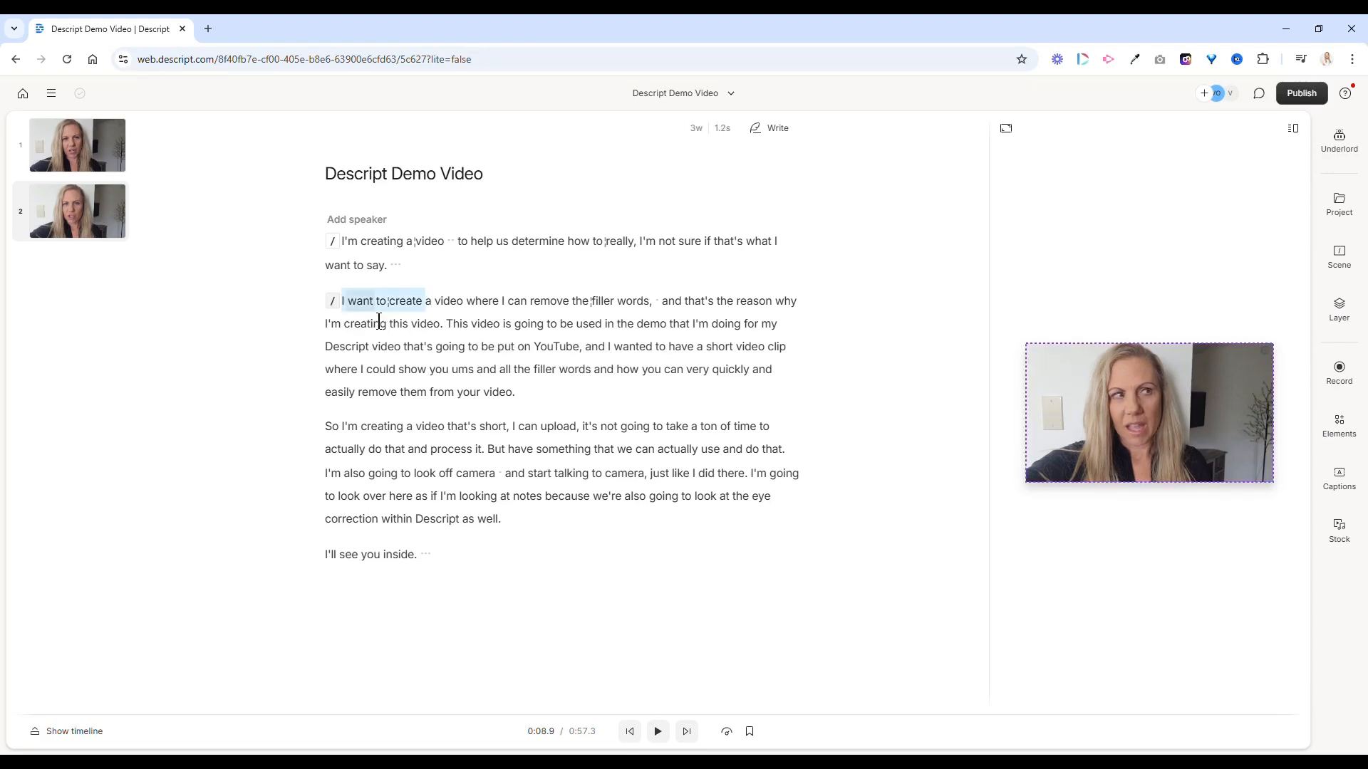
key("shift+Right")
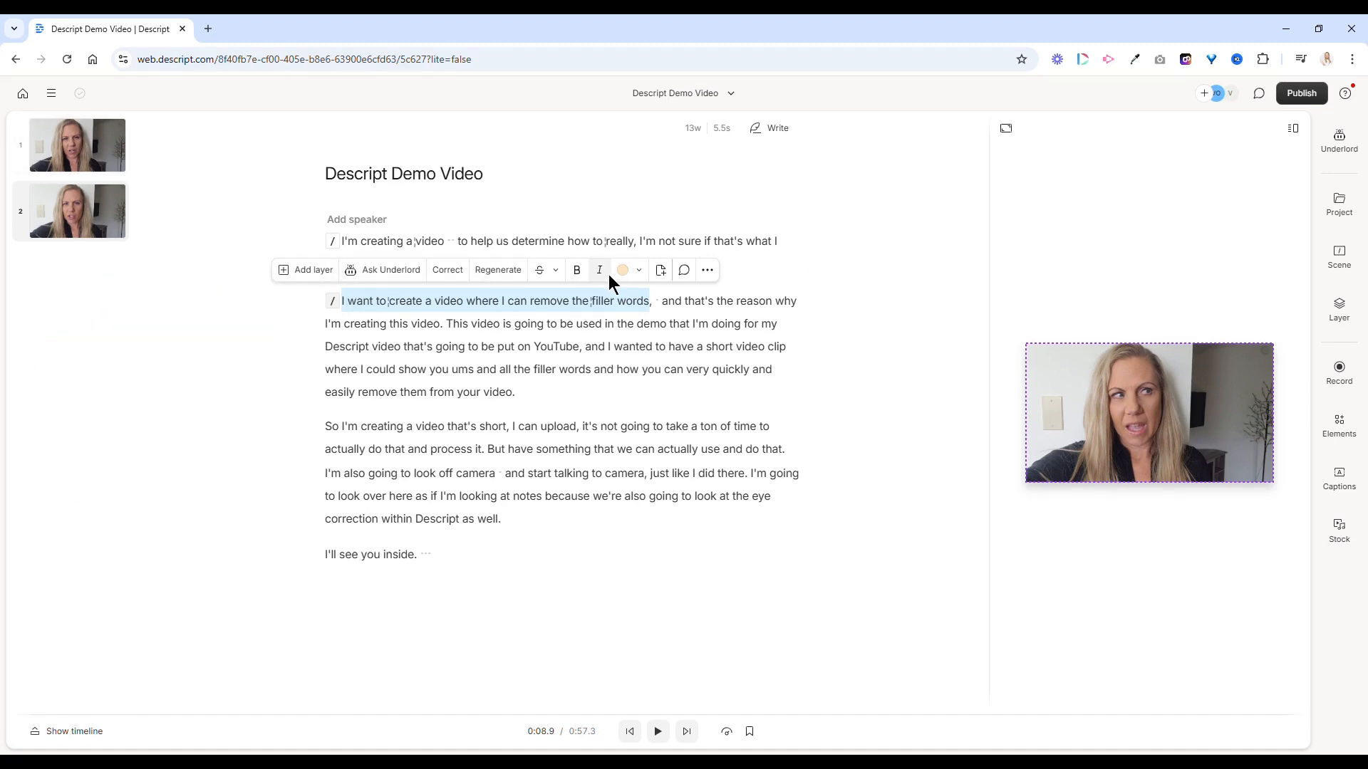
left_click(329, 271)
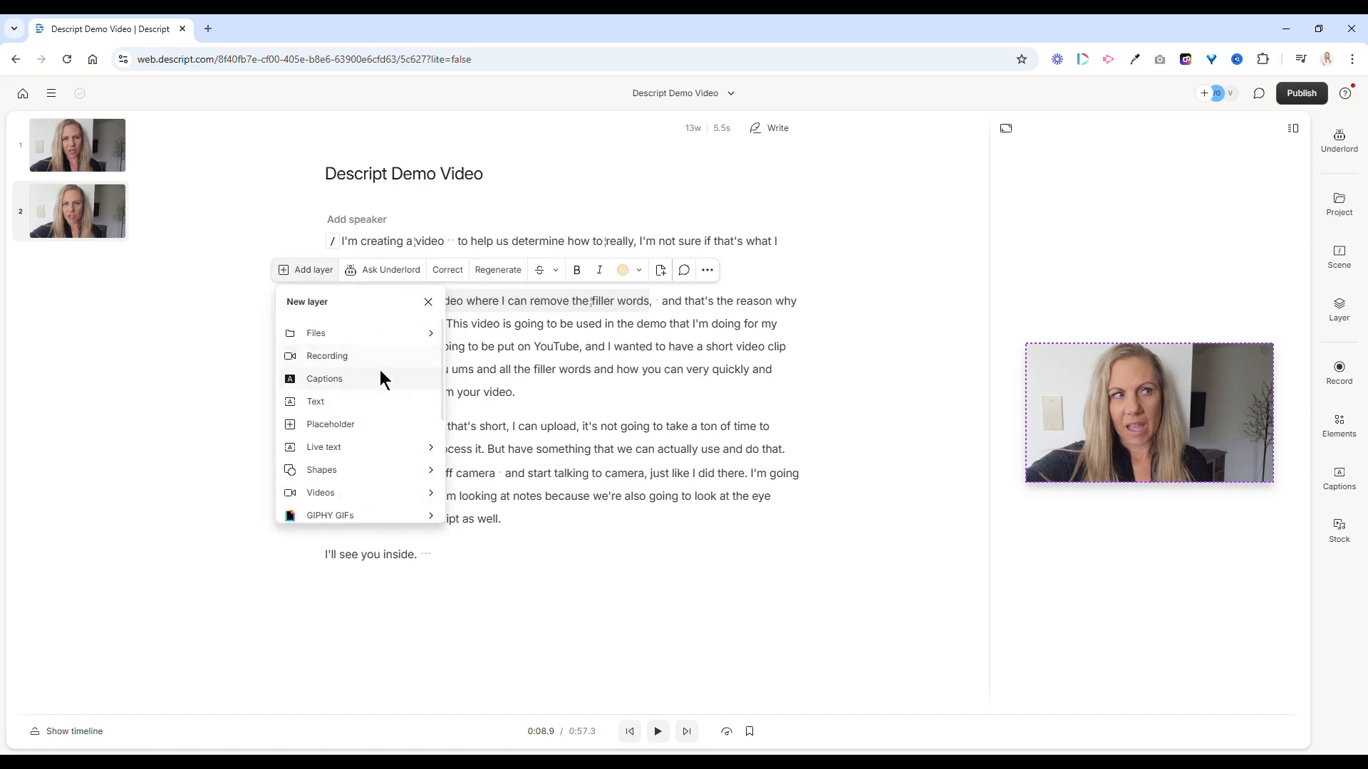
scroll(381, 372, "down", 3)
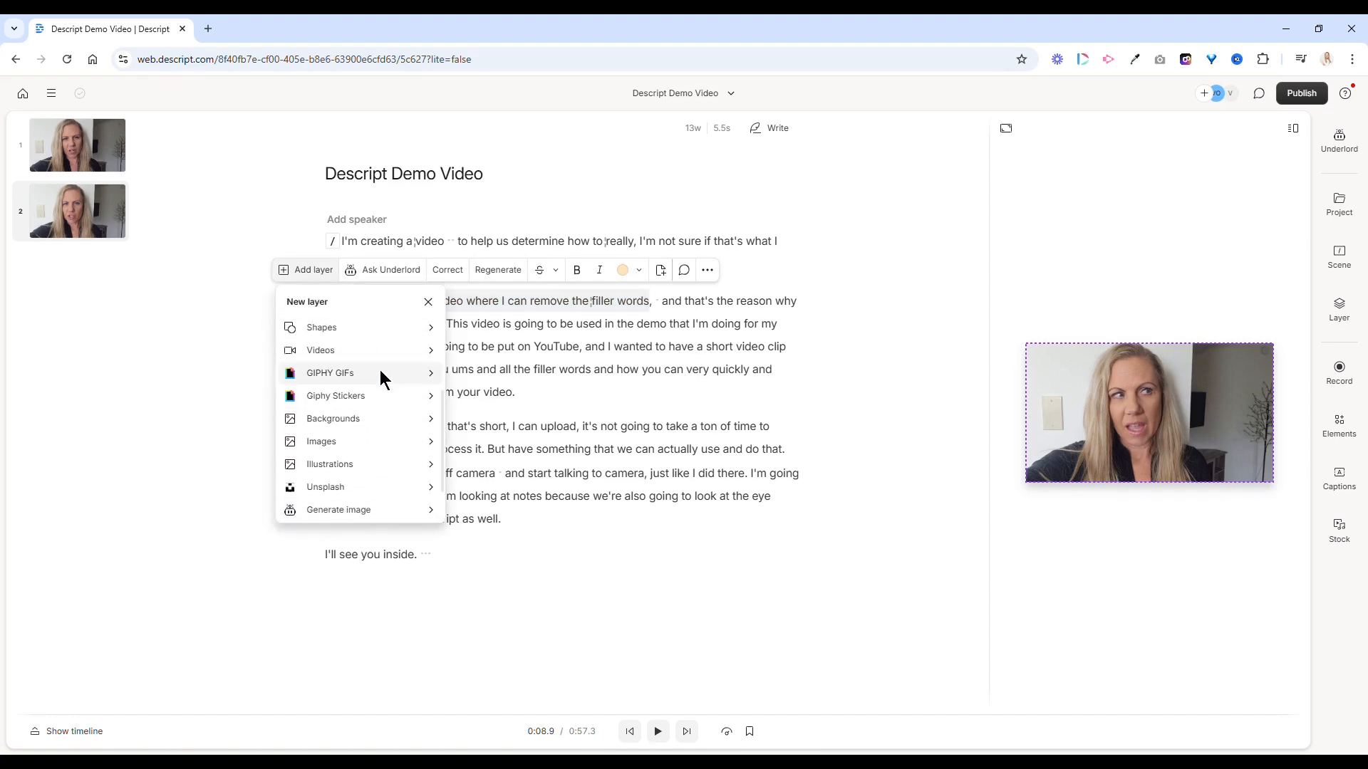
scroll(374, 470, "down", 2)
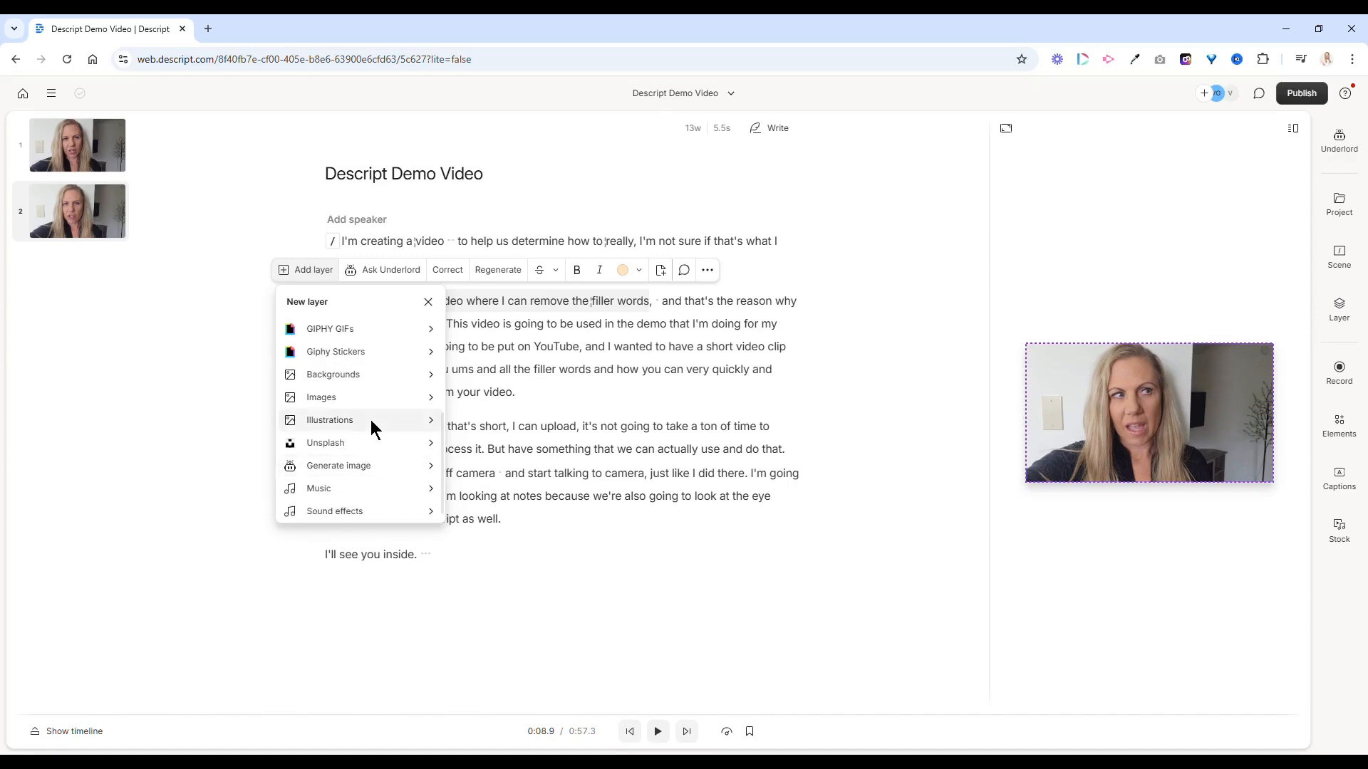
scroll(370, 422, "up", 3)
left_click(368, 449)
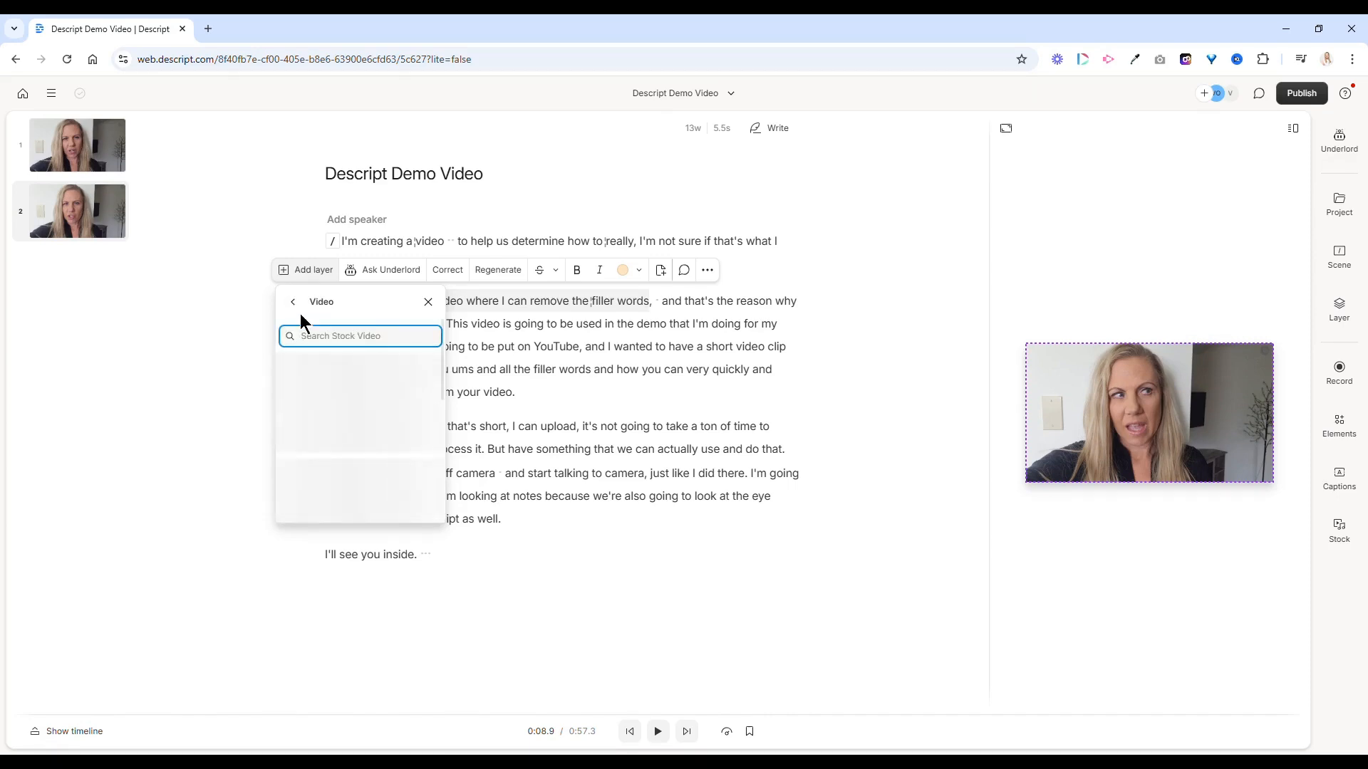
type("nature")
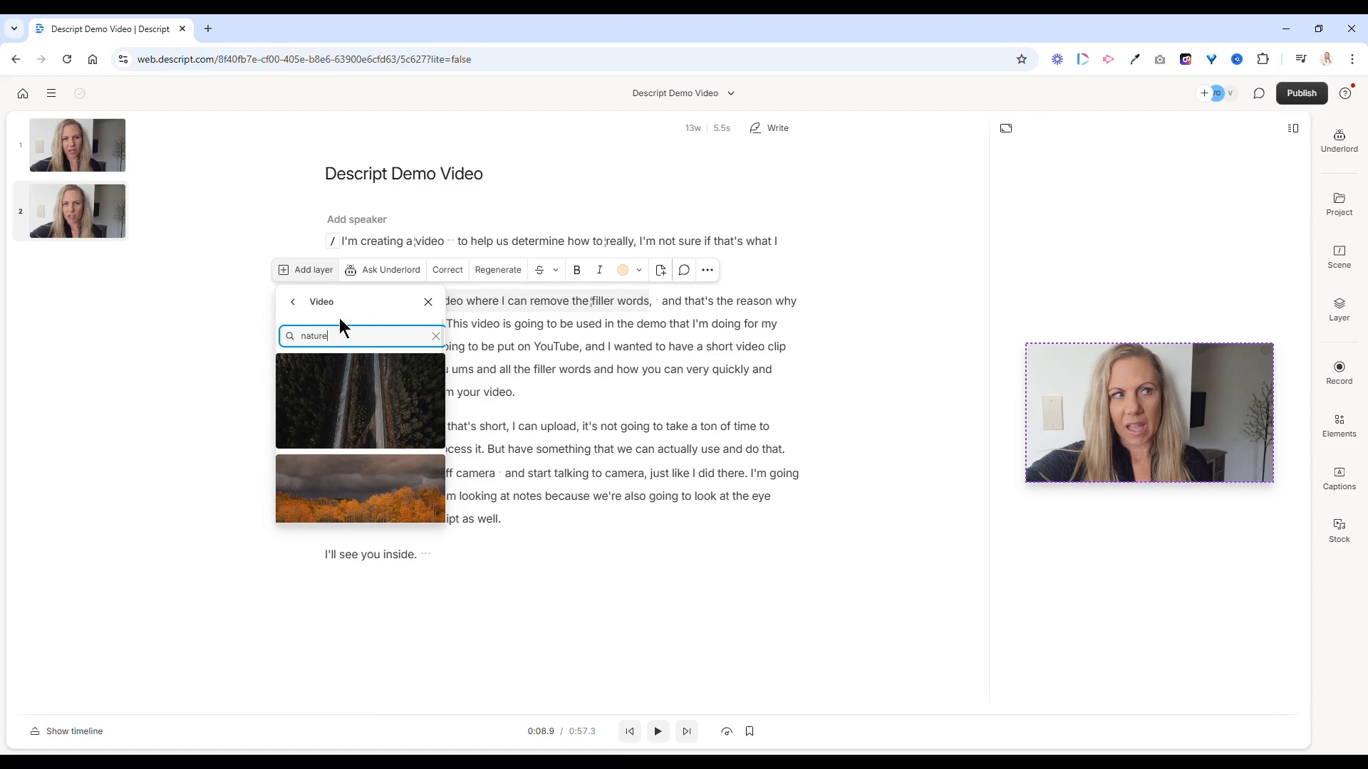
scroll(382, 400, "down", 3)
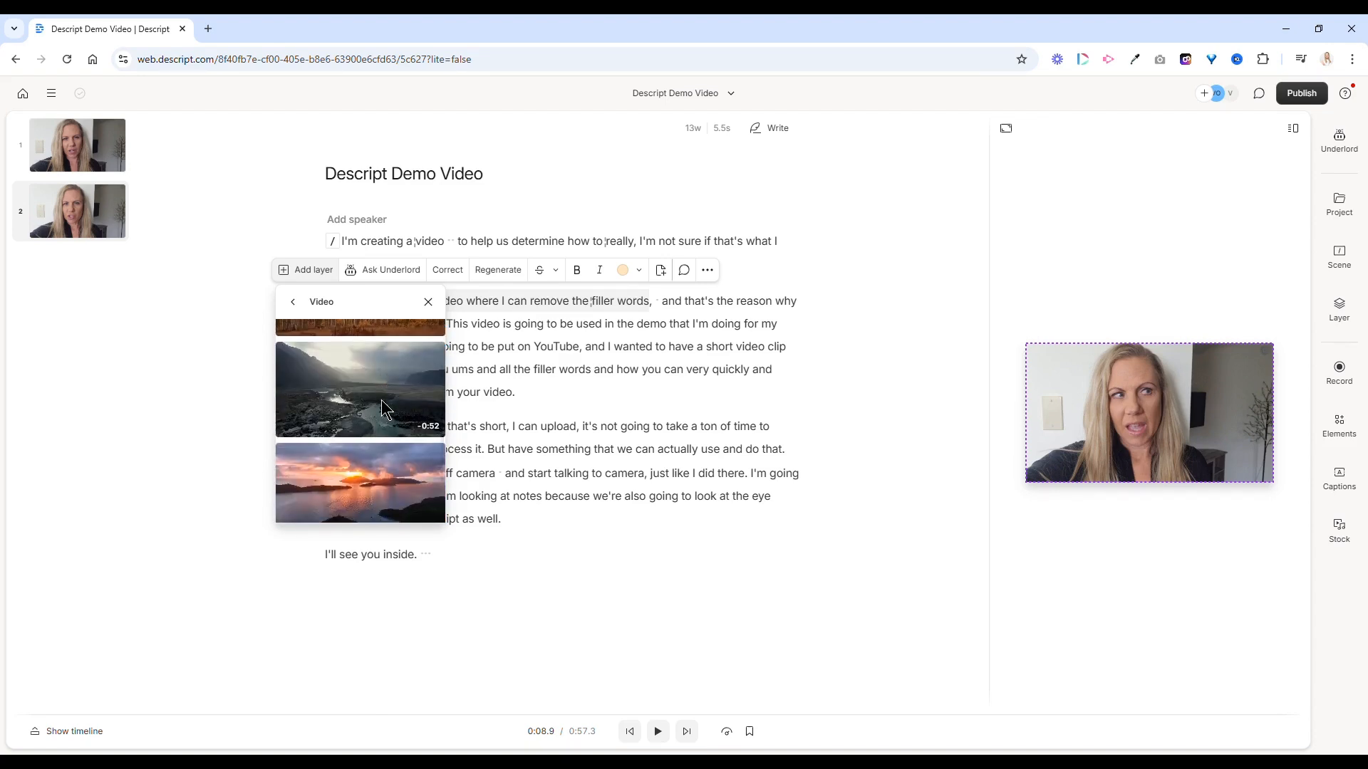
scroll(382, 399, "down", 1)
left_click(363, 424)
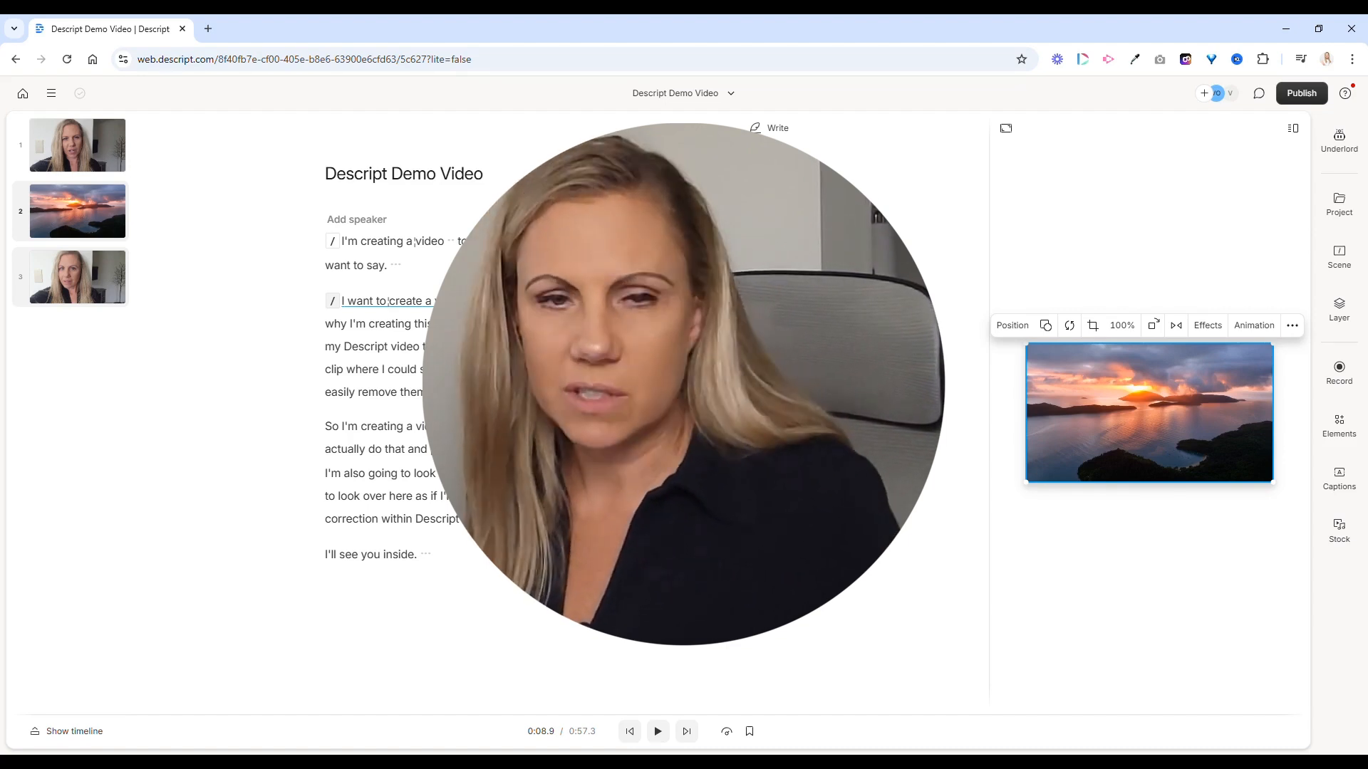
Play back the video from "I'm not sure" through the scene with the sunset clip
left_click(344, 242)
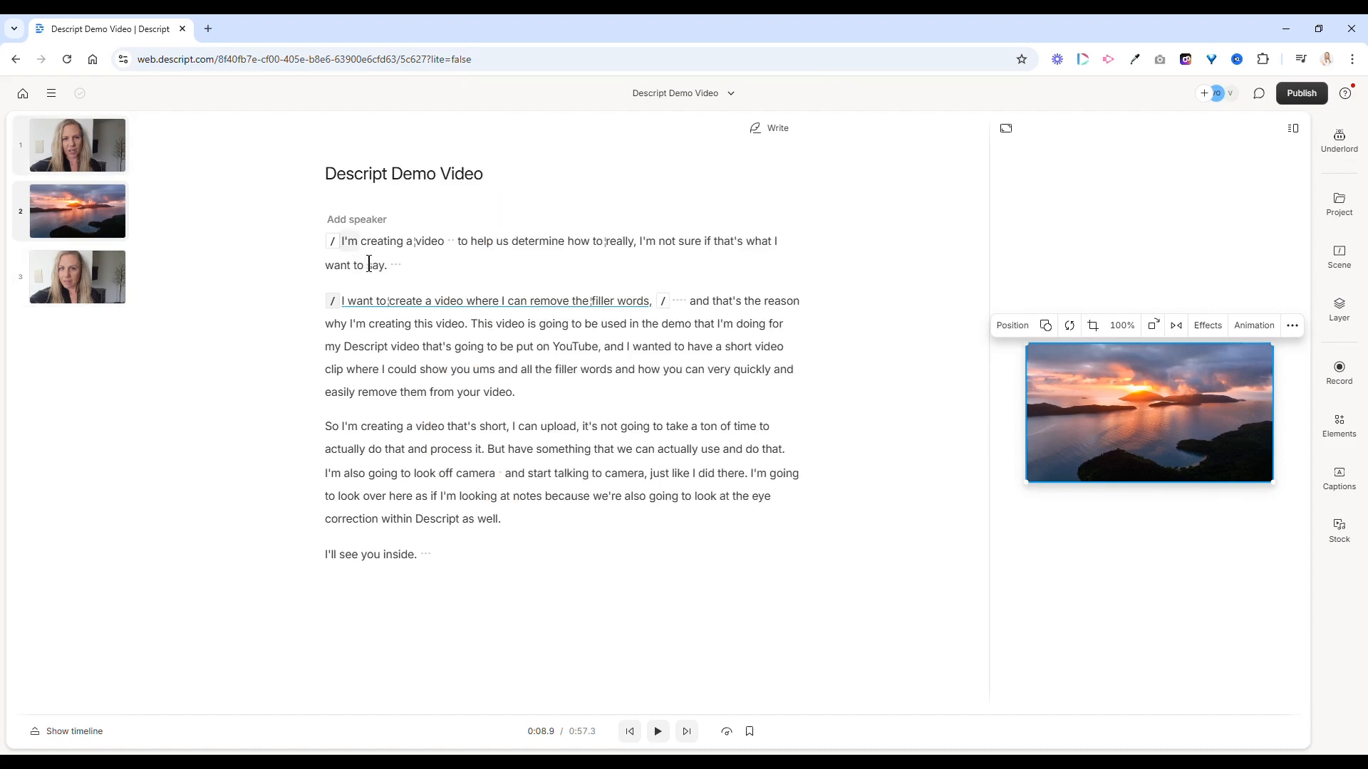
left_click(643, 243)
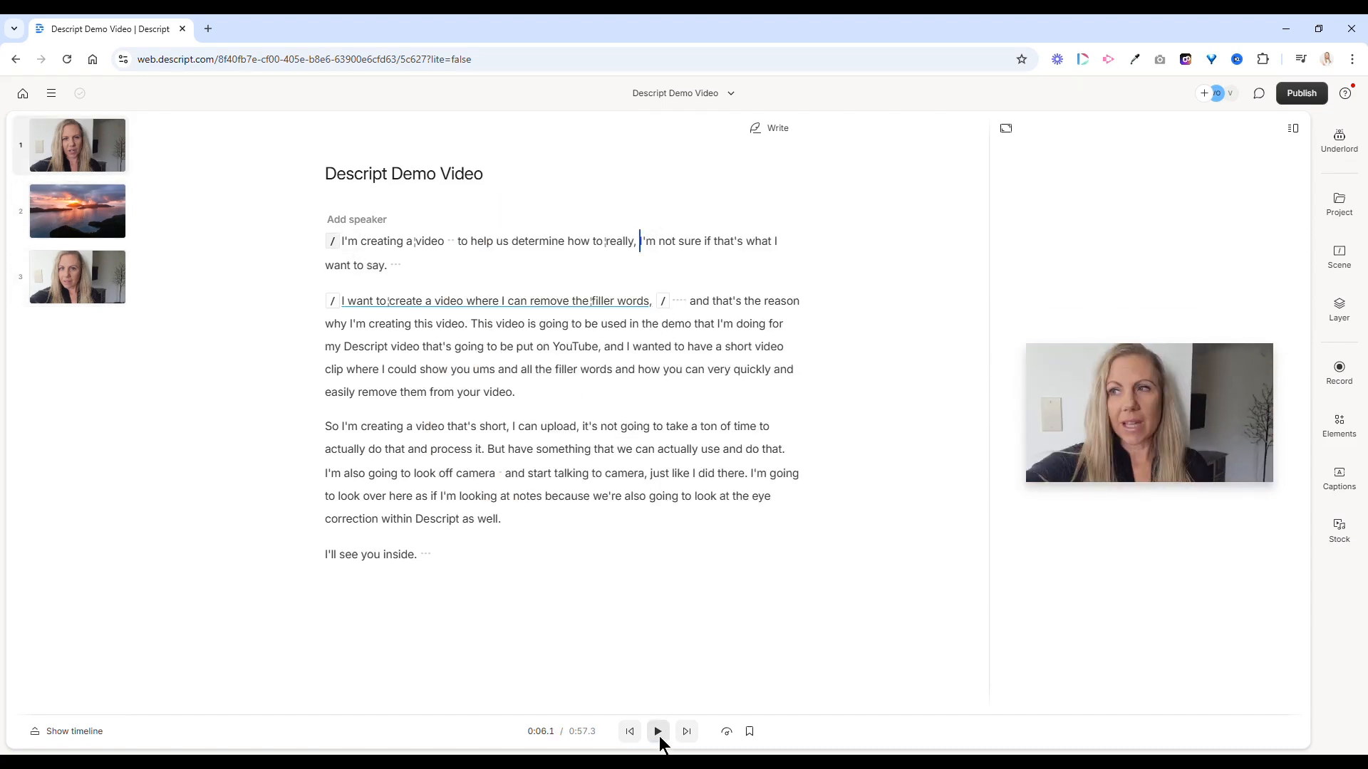
left_click(659, 737)
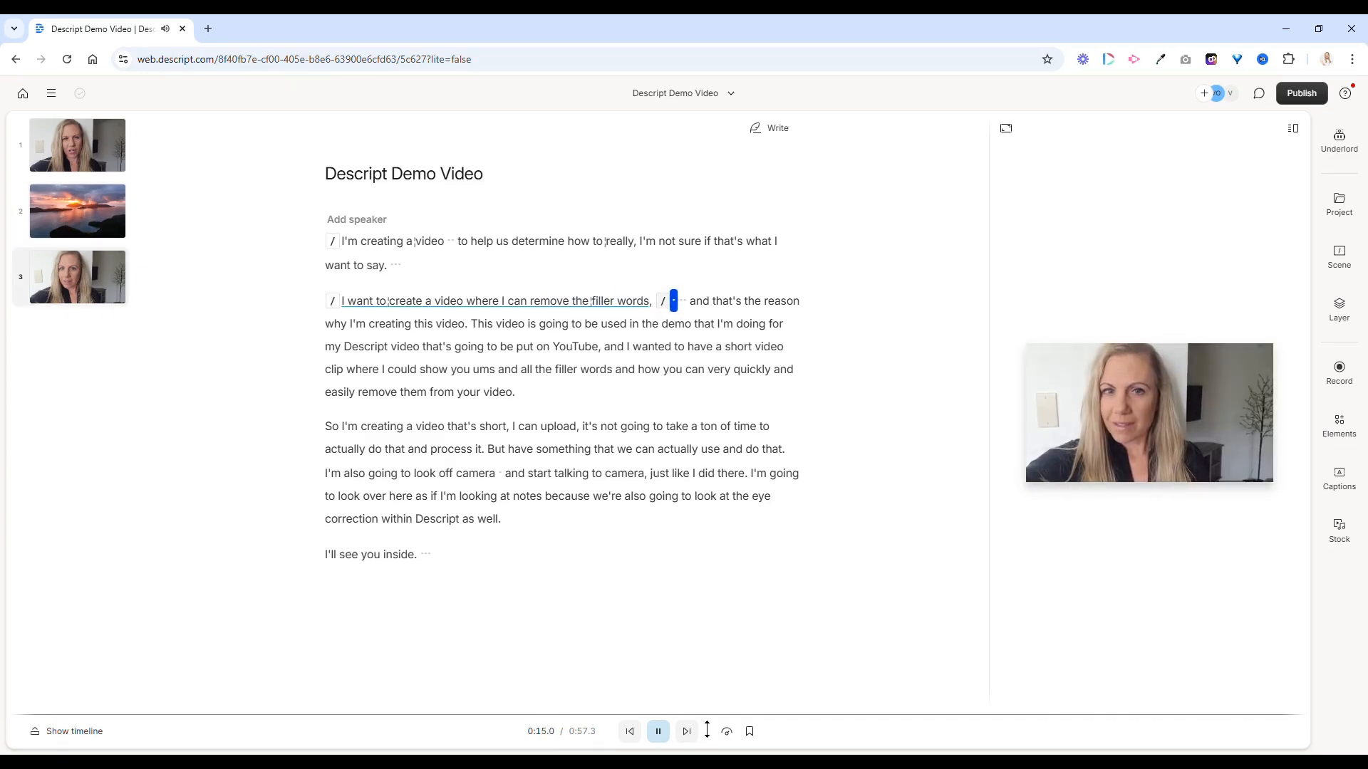
Insert scene breaks before "I wanted to have a short video clip", moved to a new paragraph, and before "So I'm creating a video that's short"
left_click(663, 732)
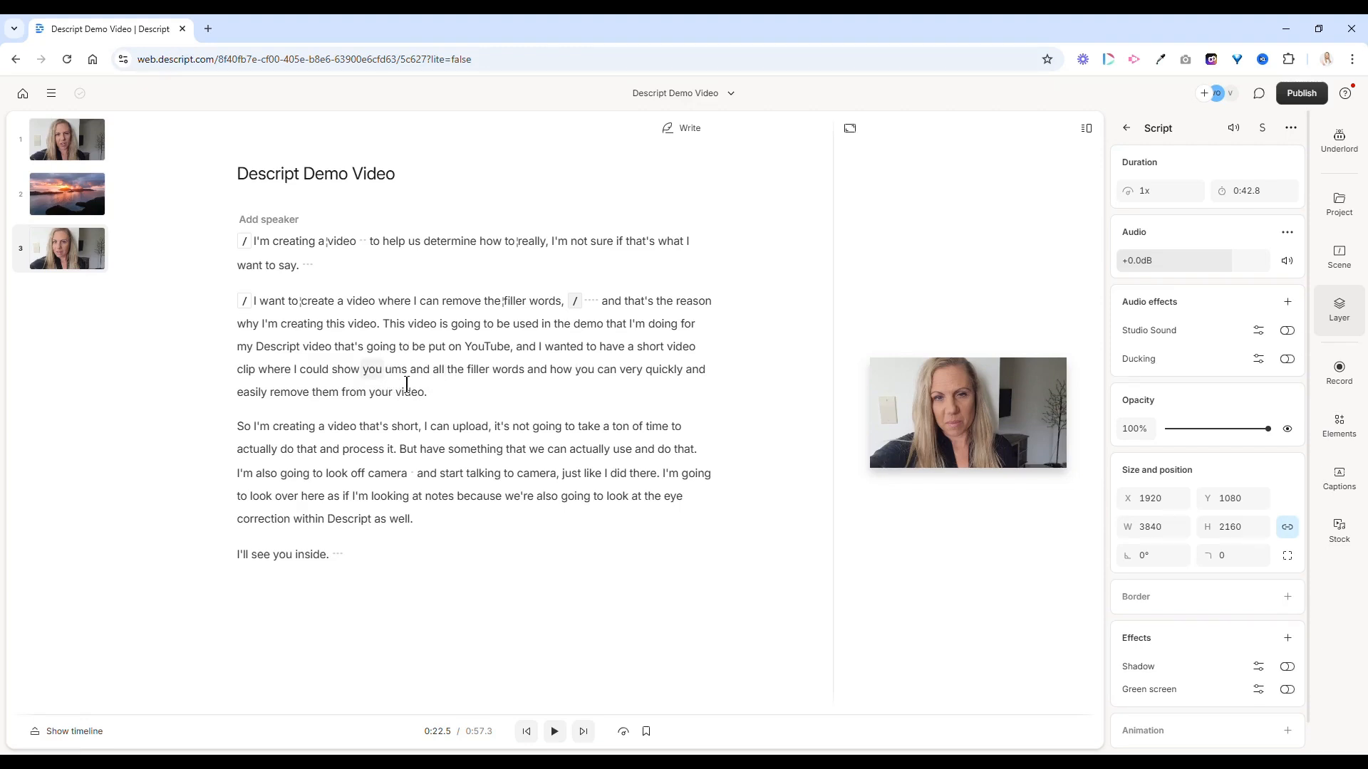
left_click(557, 359)
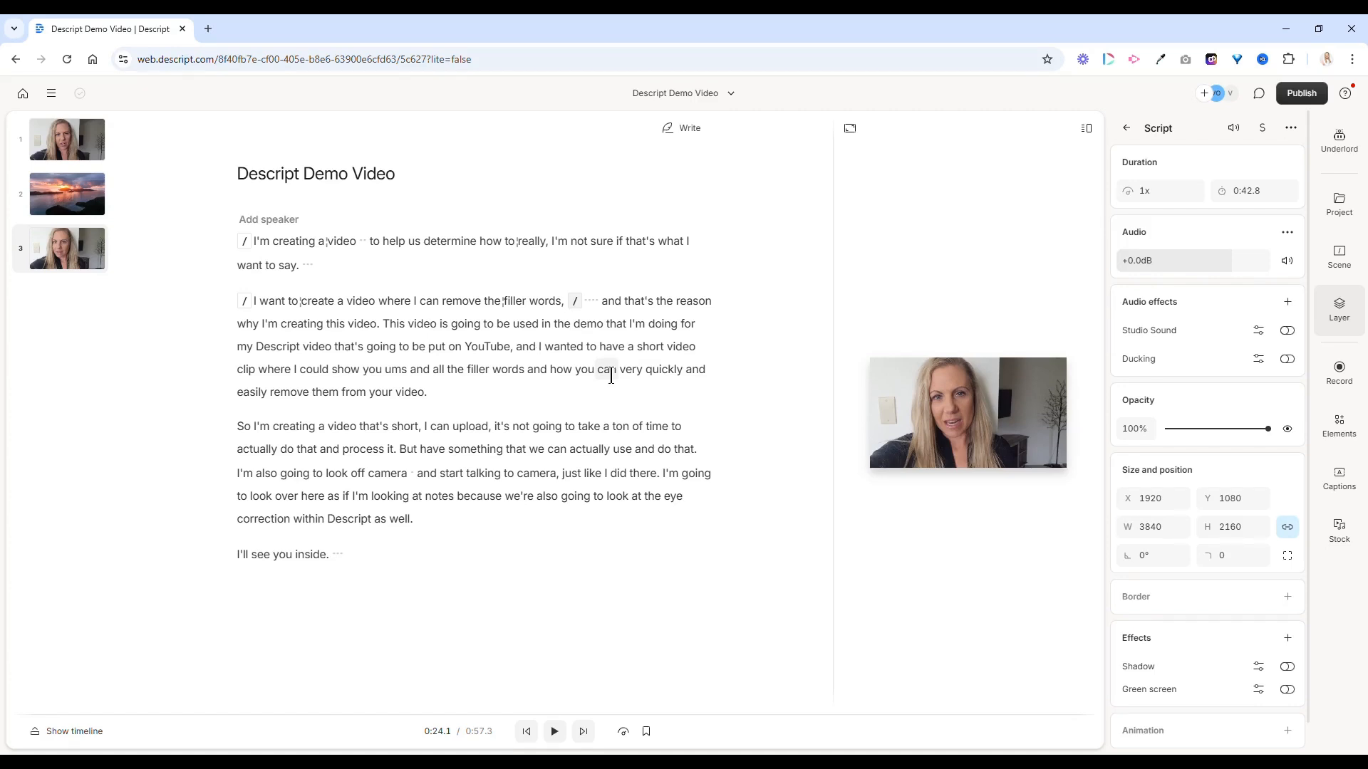
key("/")
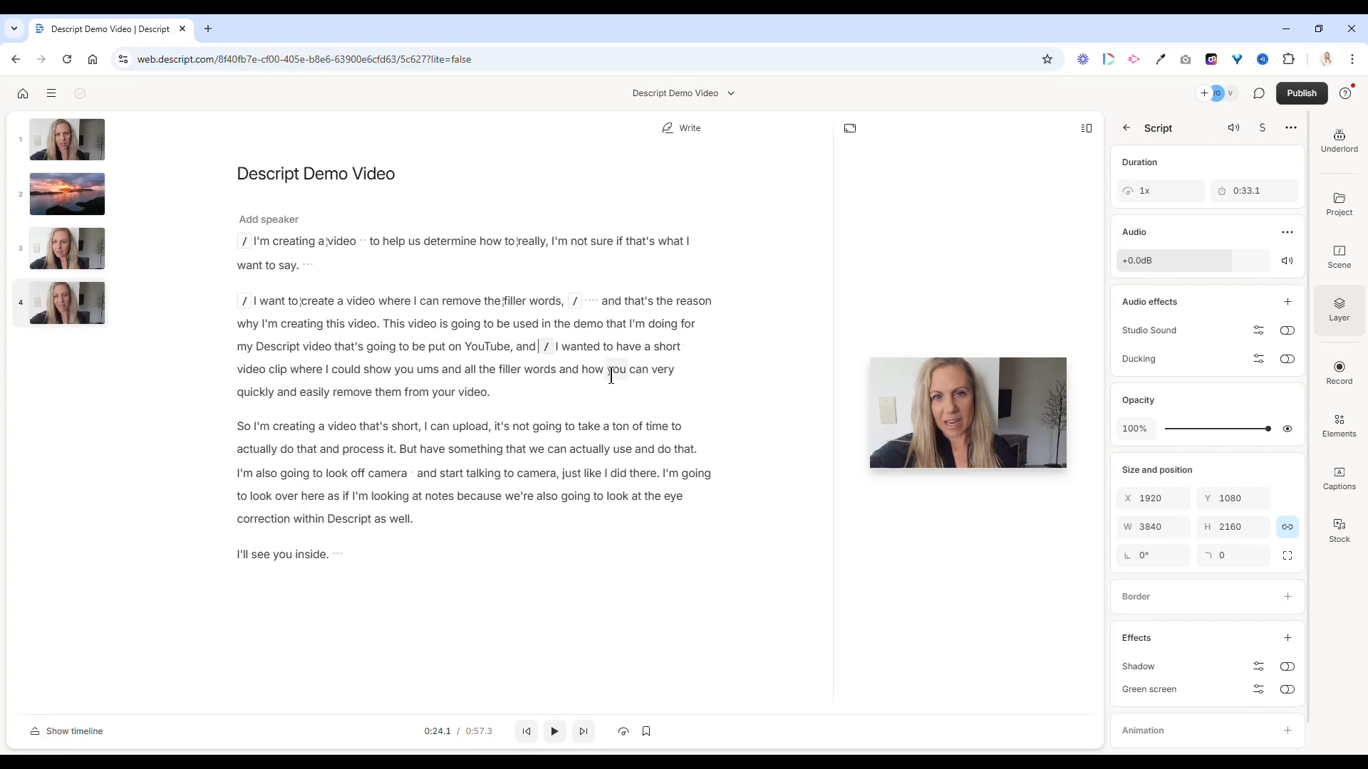
key("End")
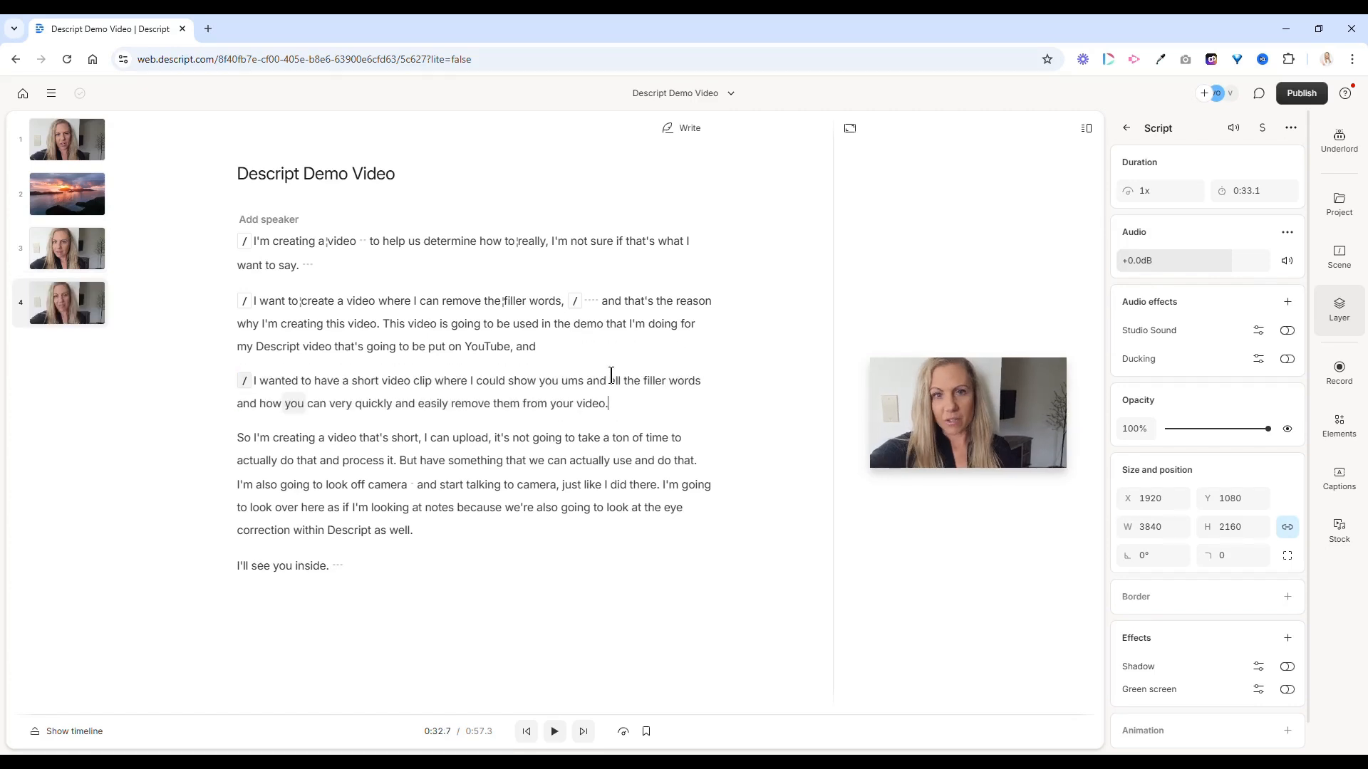
key("/")
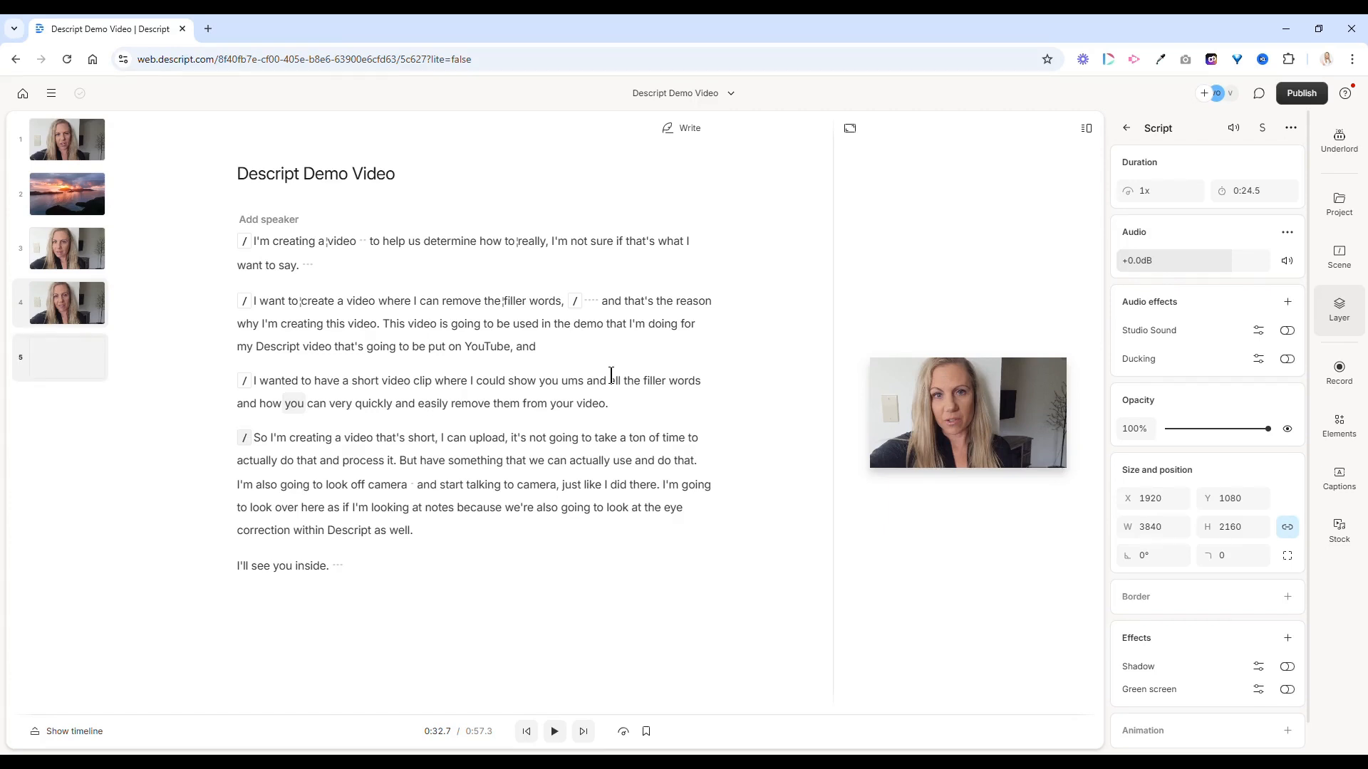
Apply the Green screen effect to the scene starting "I wanted to have a short video clip" to remove its background
left_click(301, 392)
triple_click(365, 400)
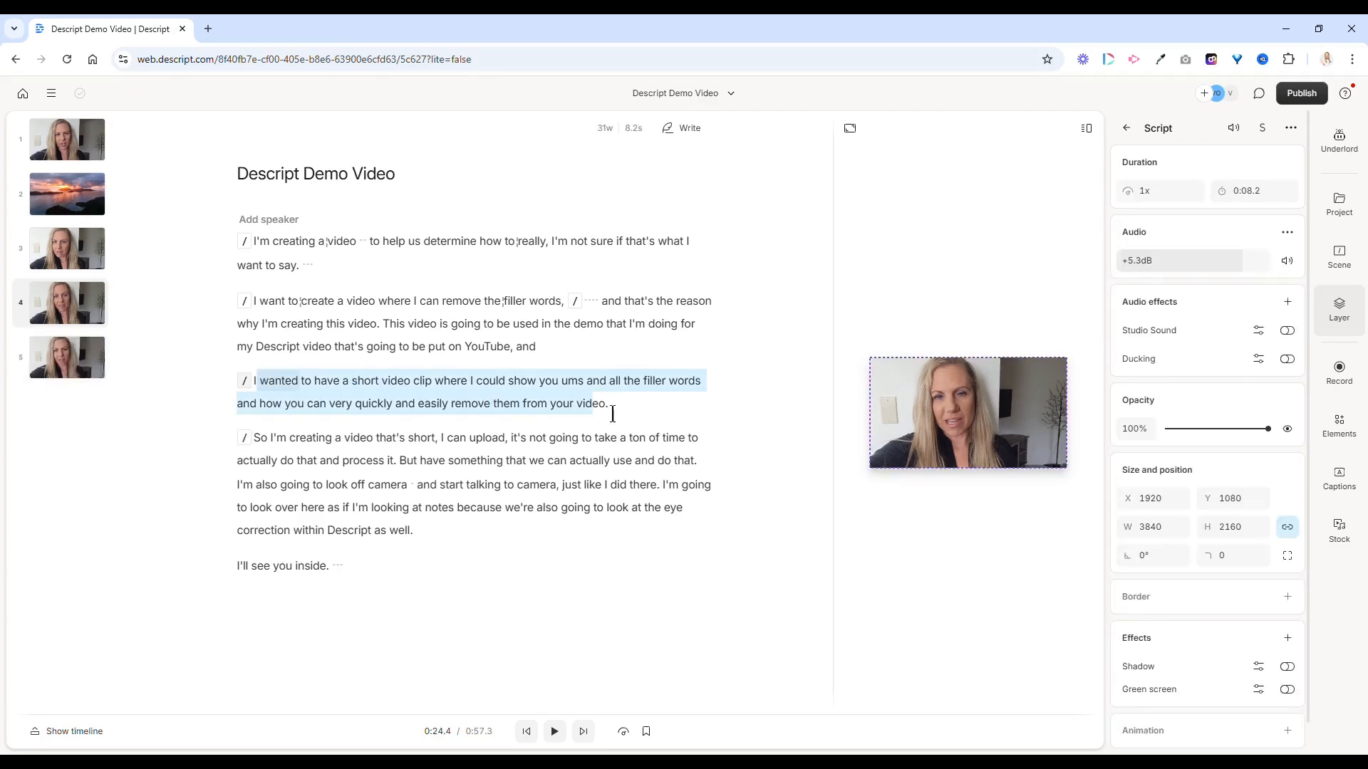
left_click(1343, 153)
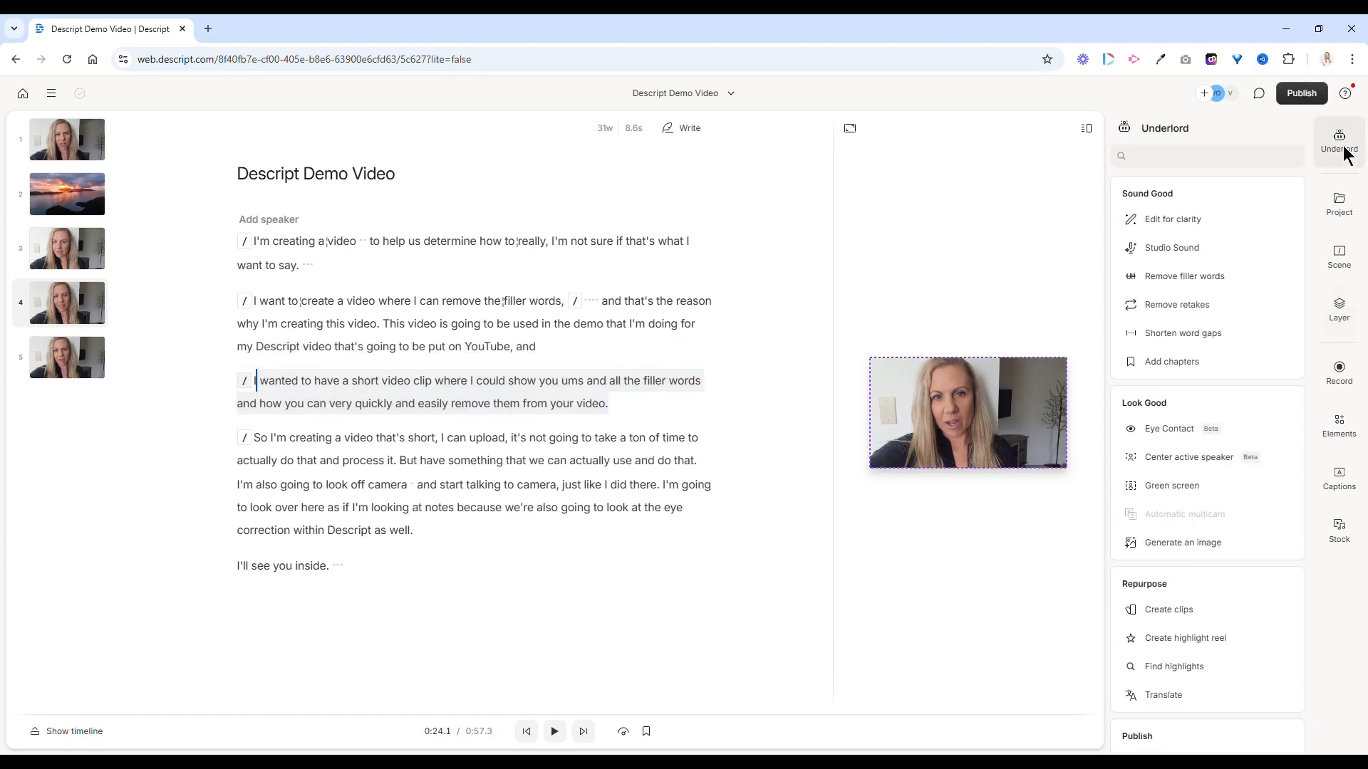
left_click(1214, 490)
left_click(344, 404)
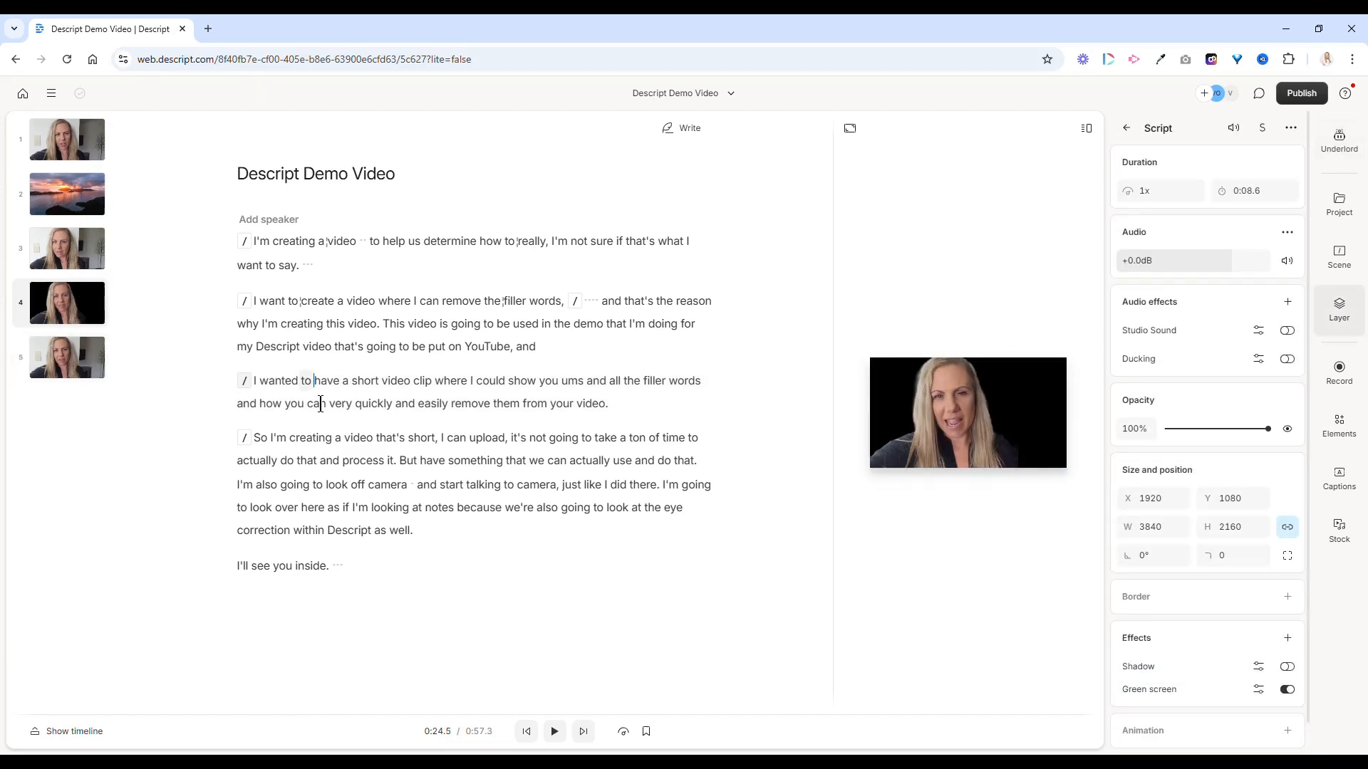
Play back the video from "going to be put on YouTube" through the green screen scene
left_click(364, 347)
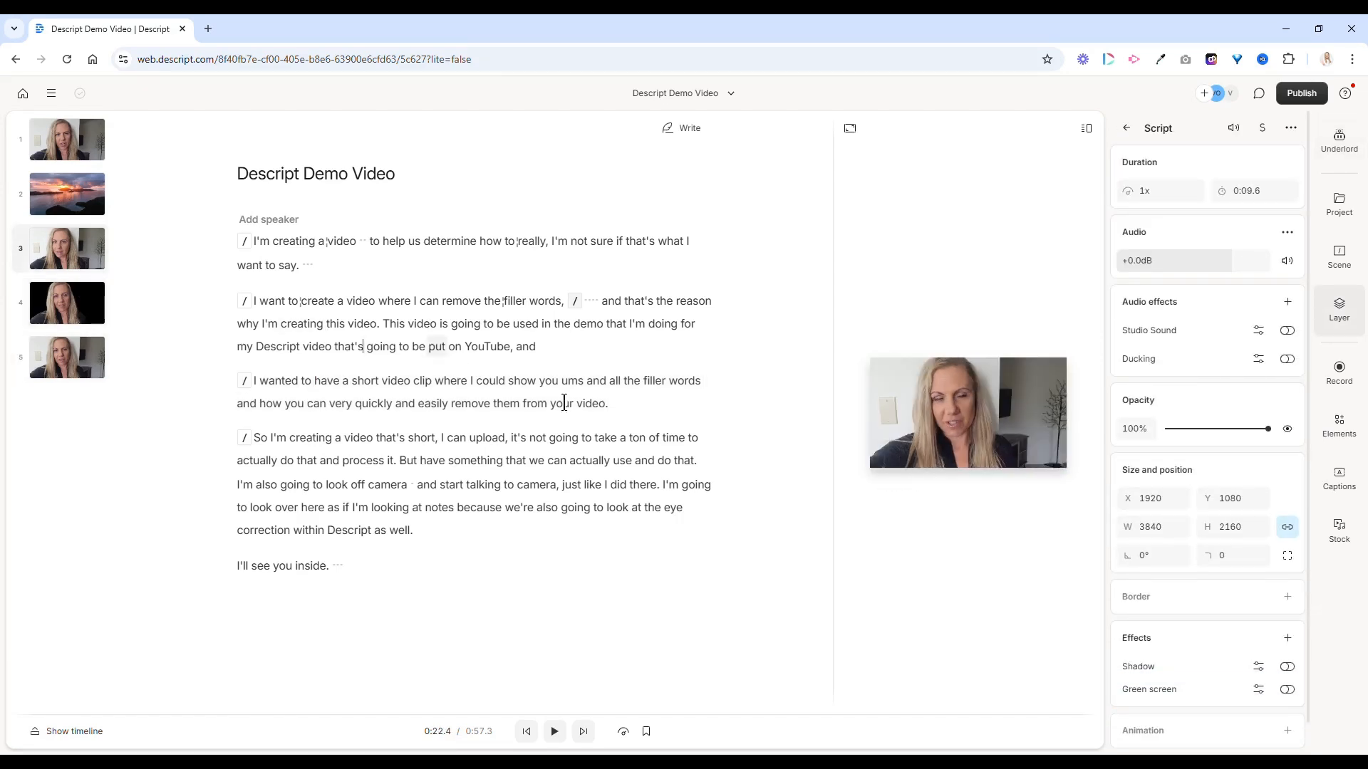
left_click(554, 731)
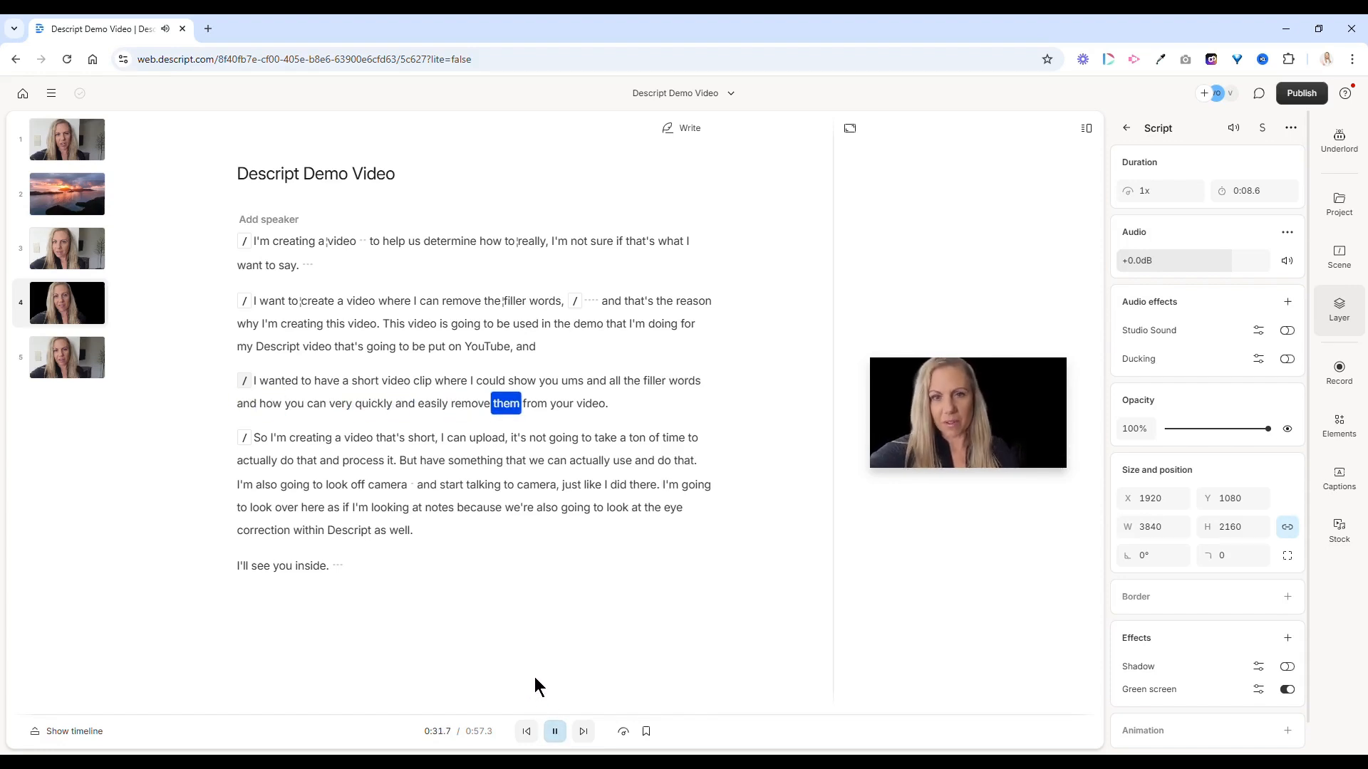
left_click(555, 731)
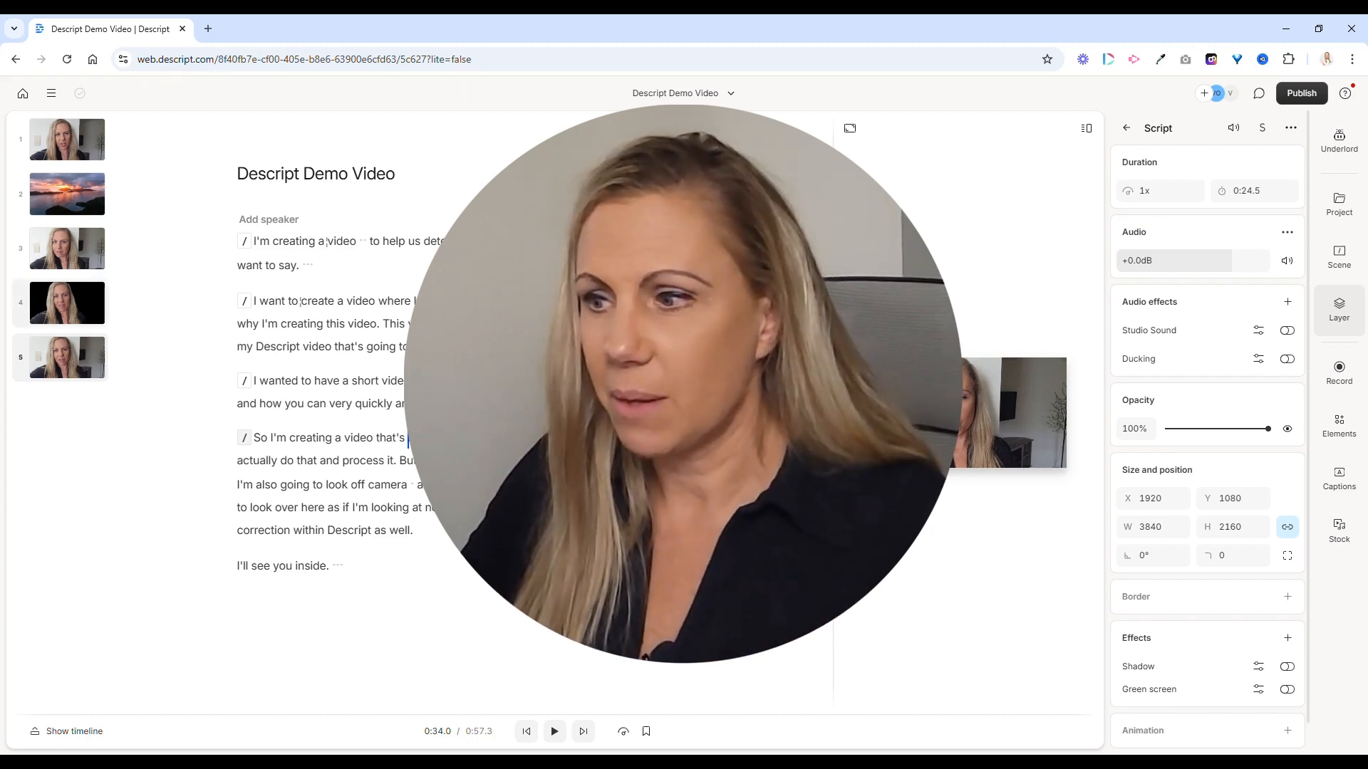
Add the blue-green abstract data background from a "technology" search behind the speaker for the whole "I wanted to have a short video clip" scene
left_click(489, 424)
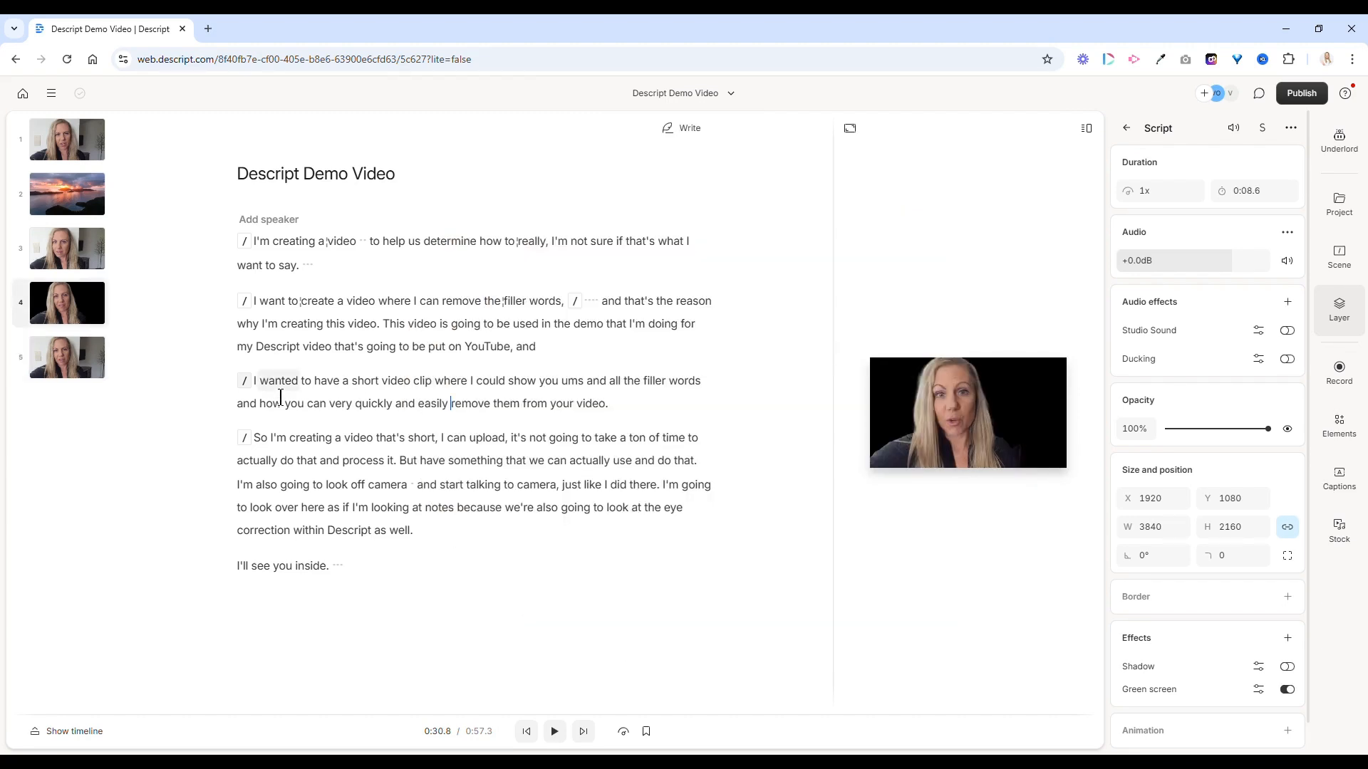
left_click(315, 390)
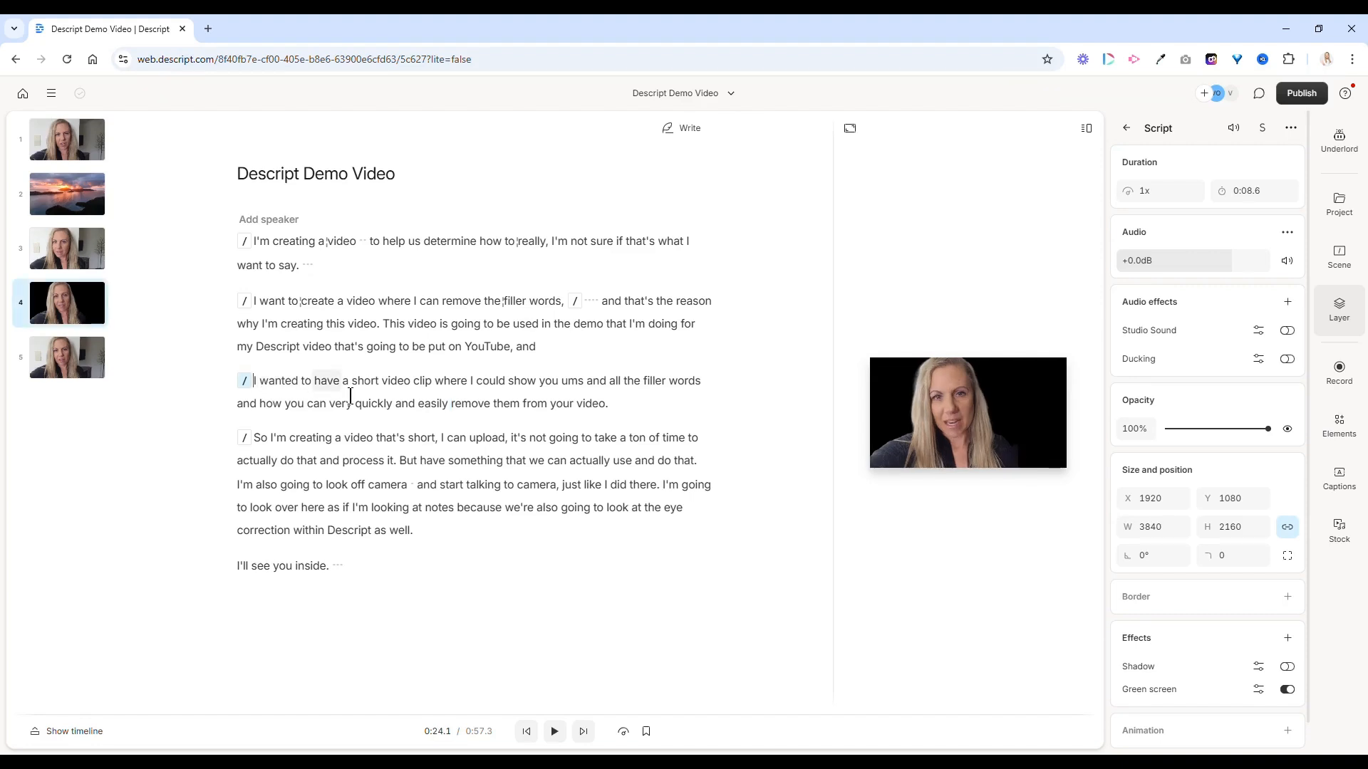
triple_click(300, 396)
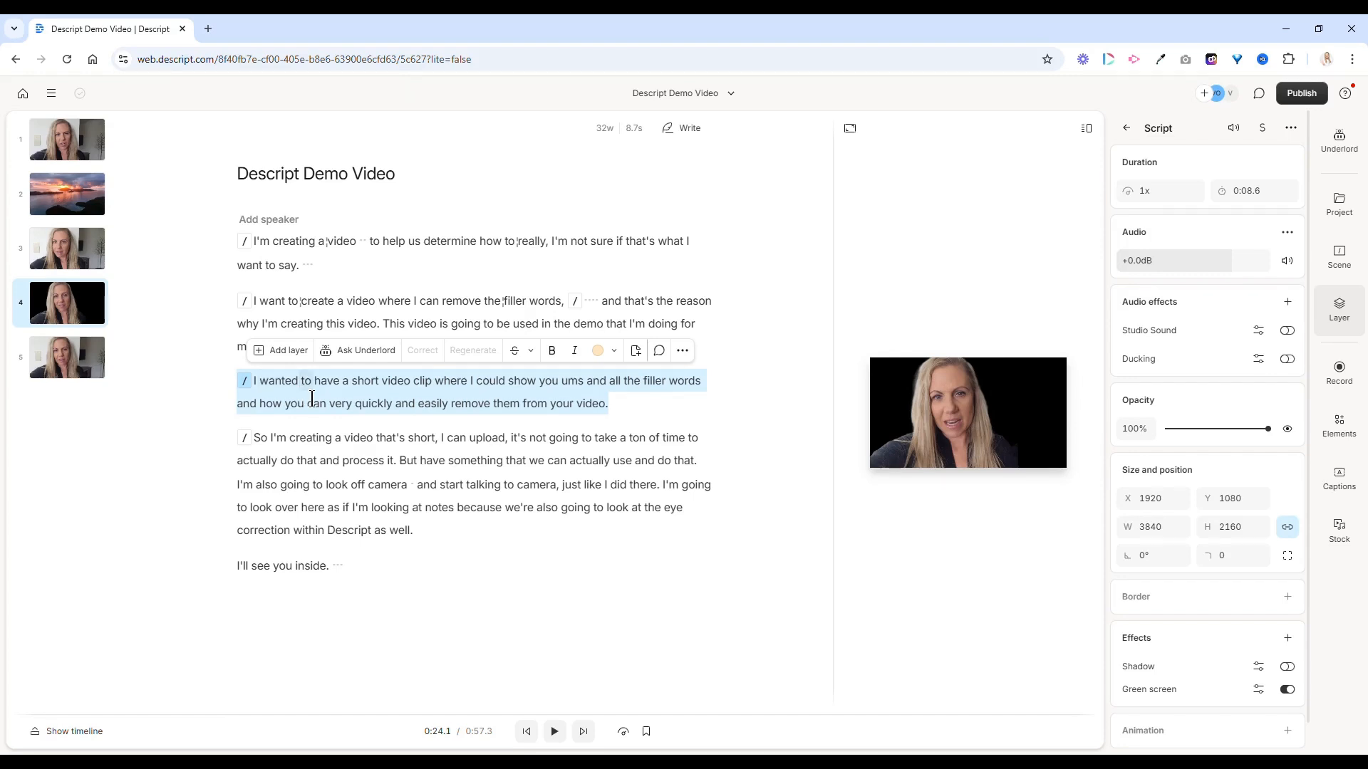
left_click(289, 351)
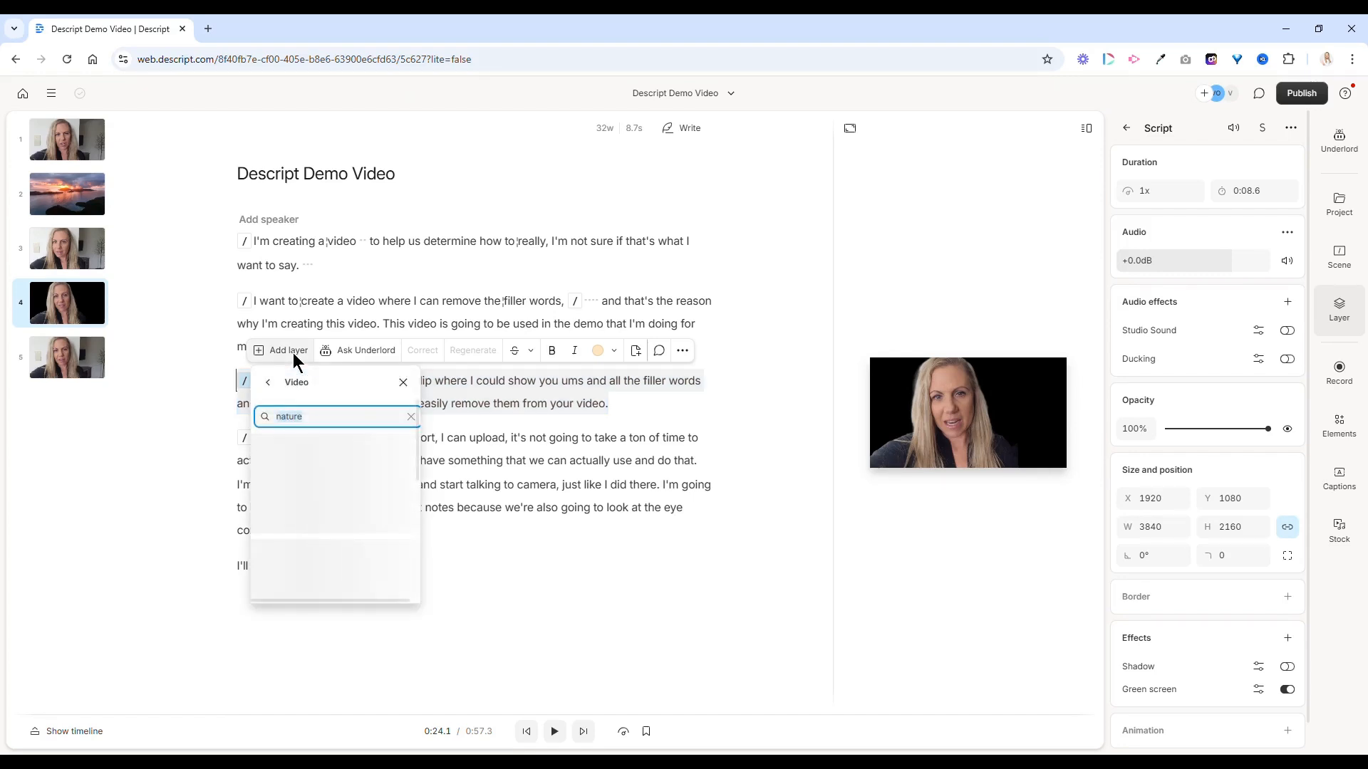
left_click(275, 386)
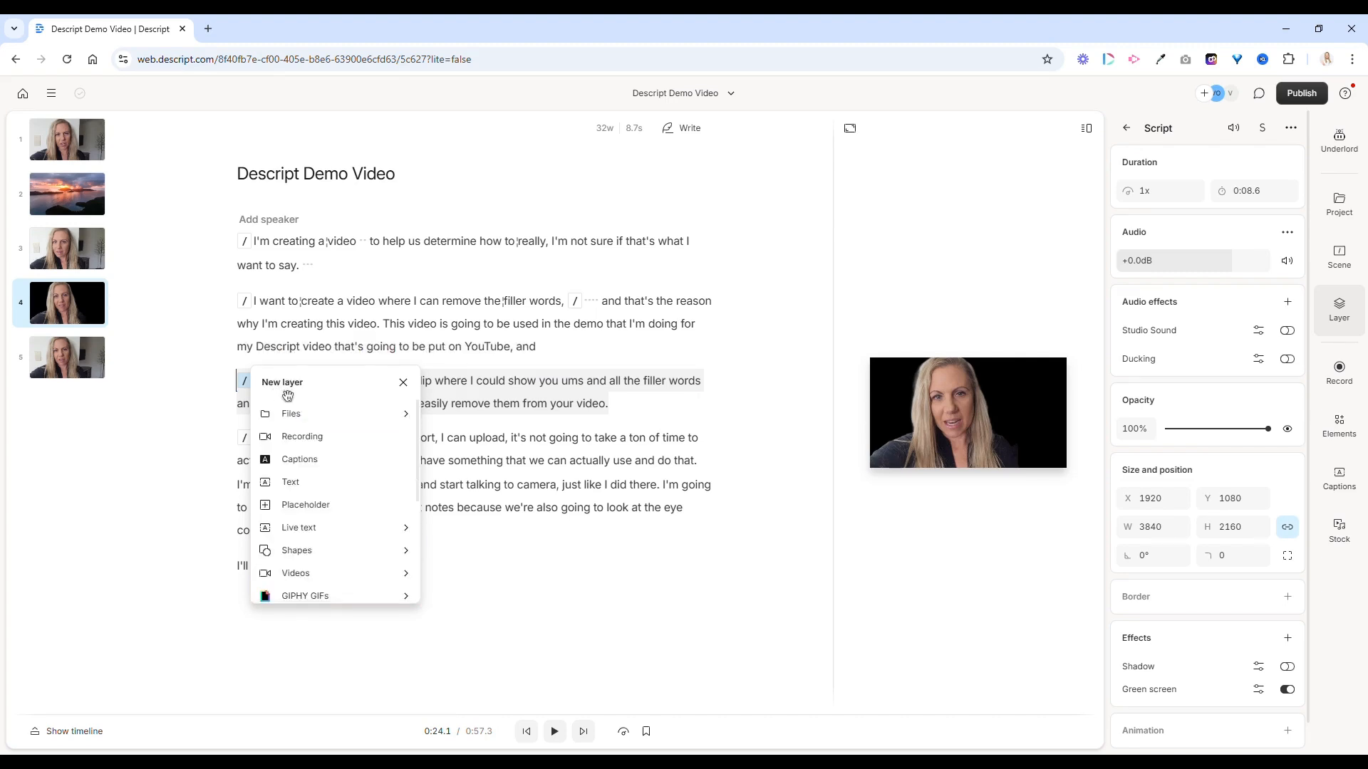
scroll(370, 470, "down", 2)
scroll(370, 470, "down", 3)
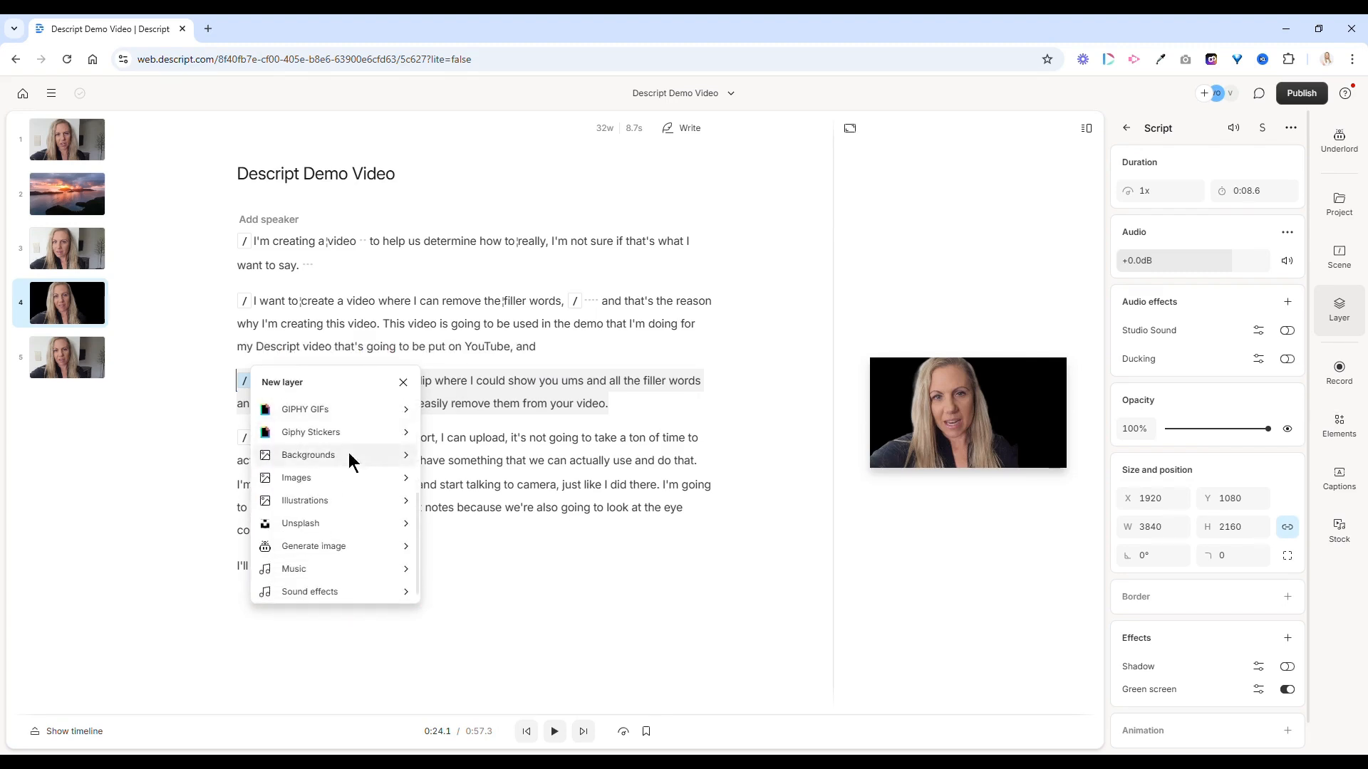
left_click(360, 462)
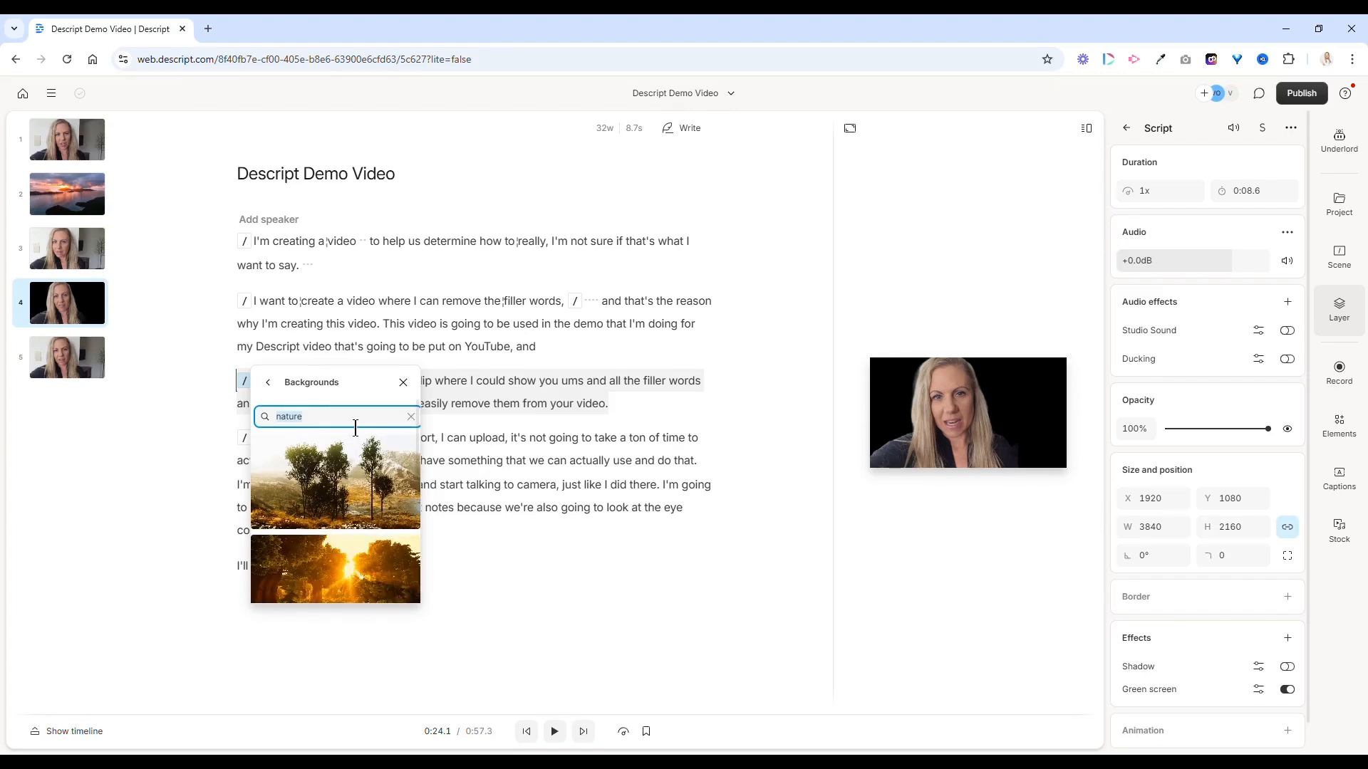
type("technology")
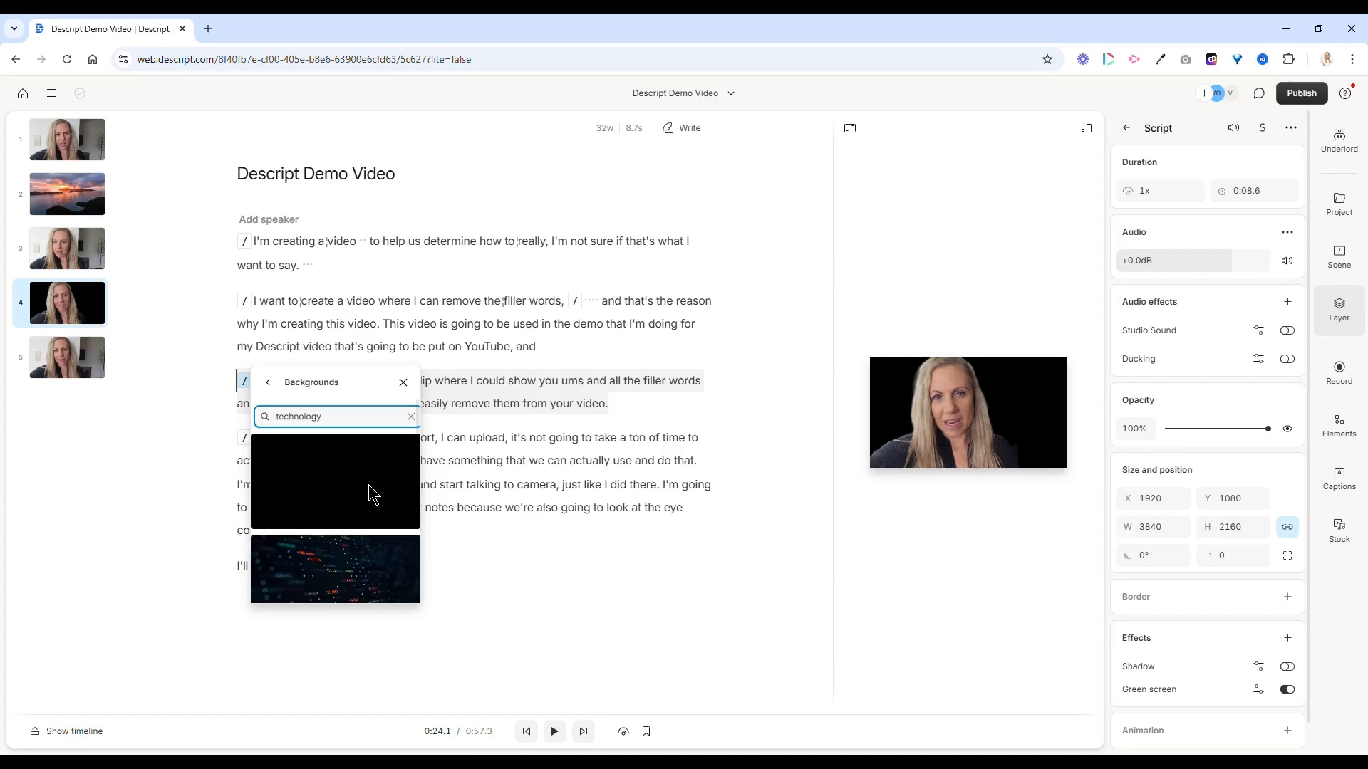
scroll(376, 495, "down", 2)
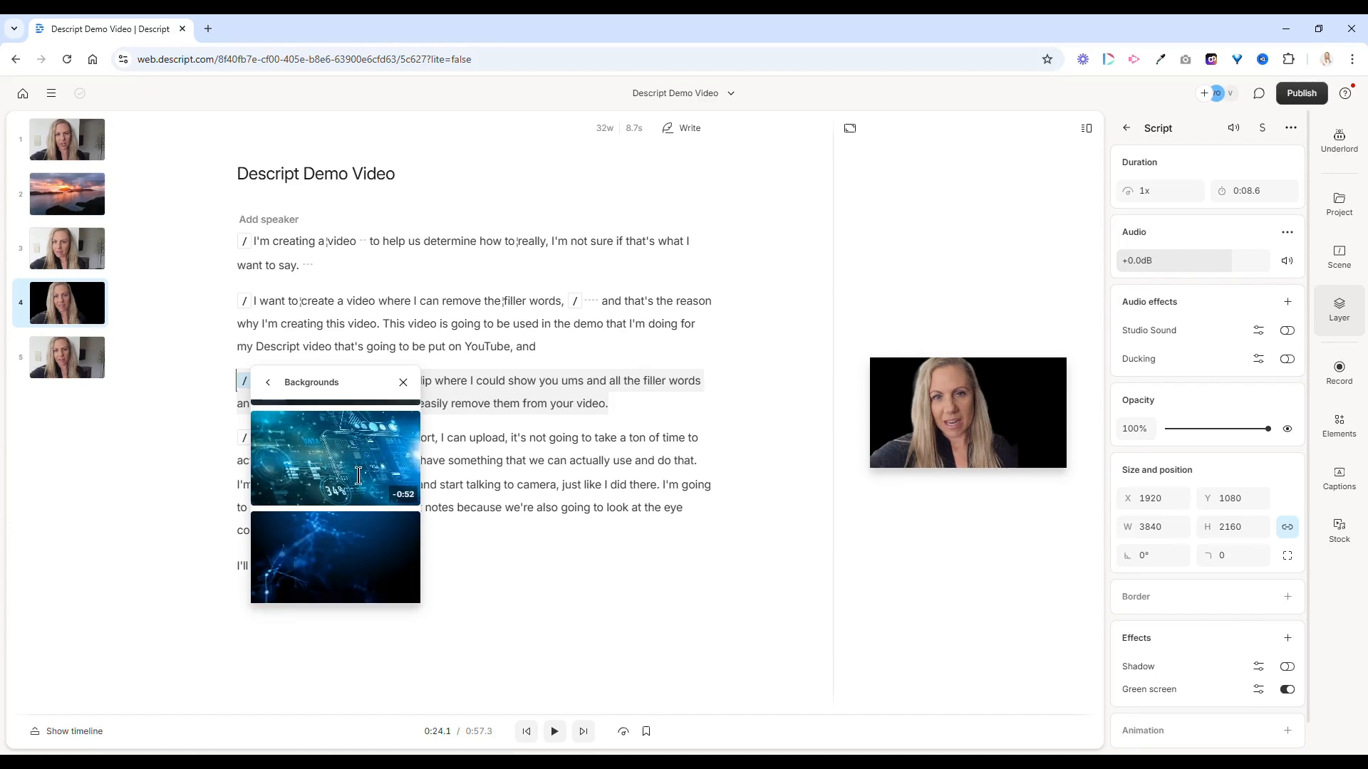
left_click(343, 470)
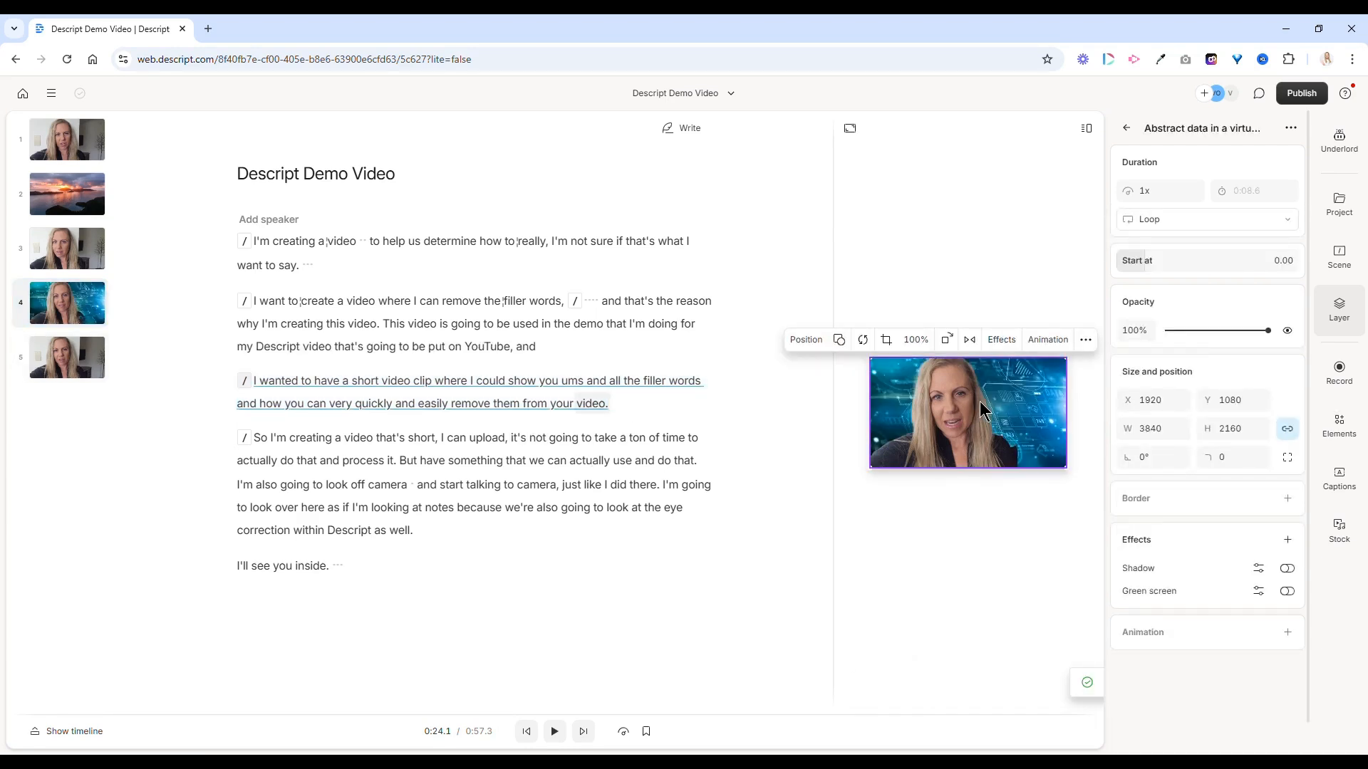
Play back the video from "remove them from your video" into the scene after the technology background
left_click(456, 408)
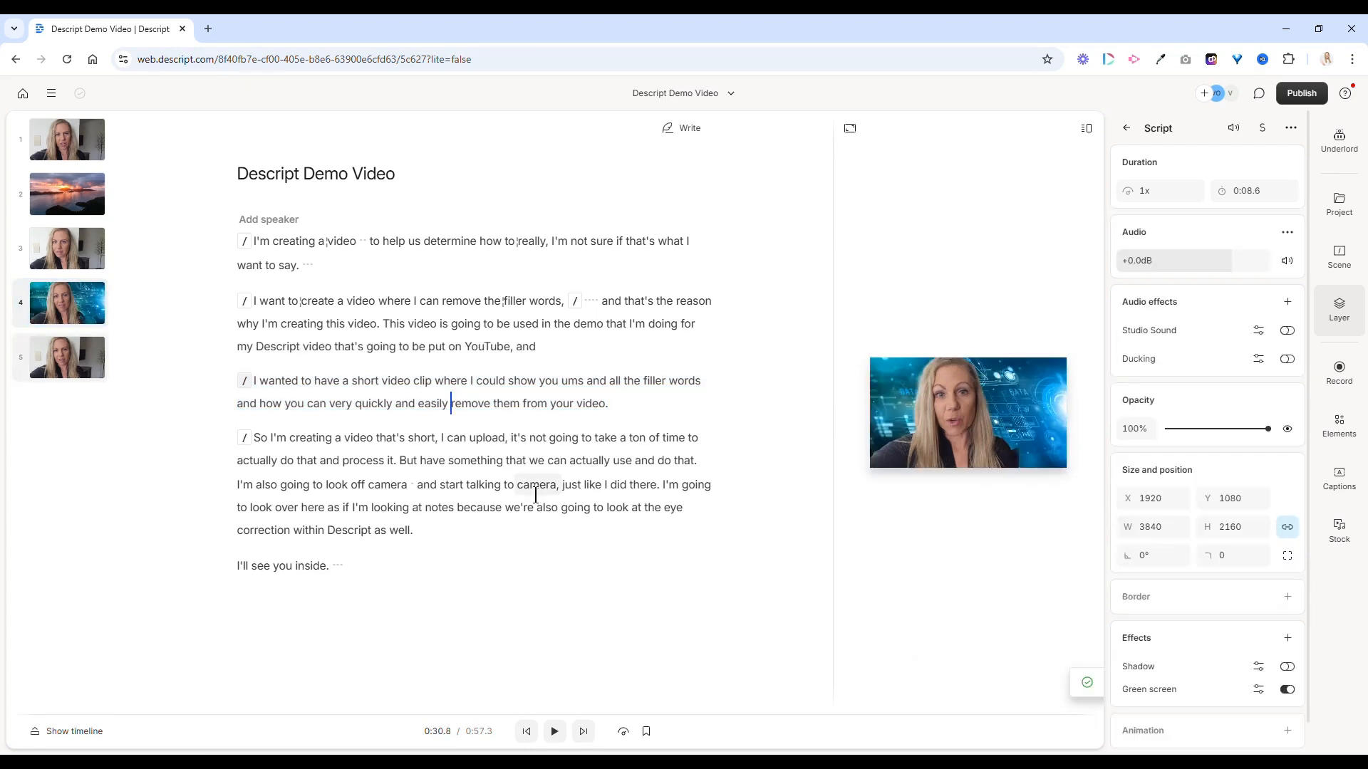
left_click(555, 731)
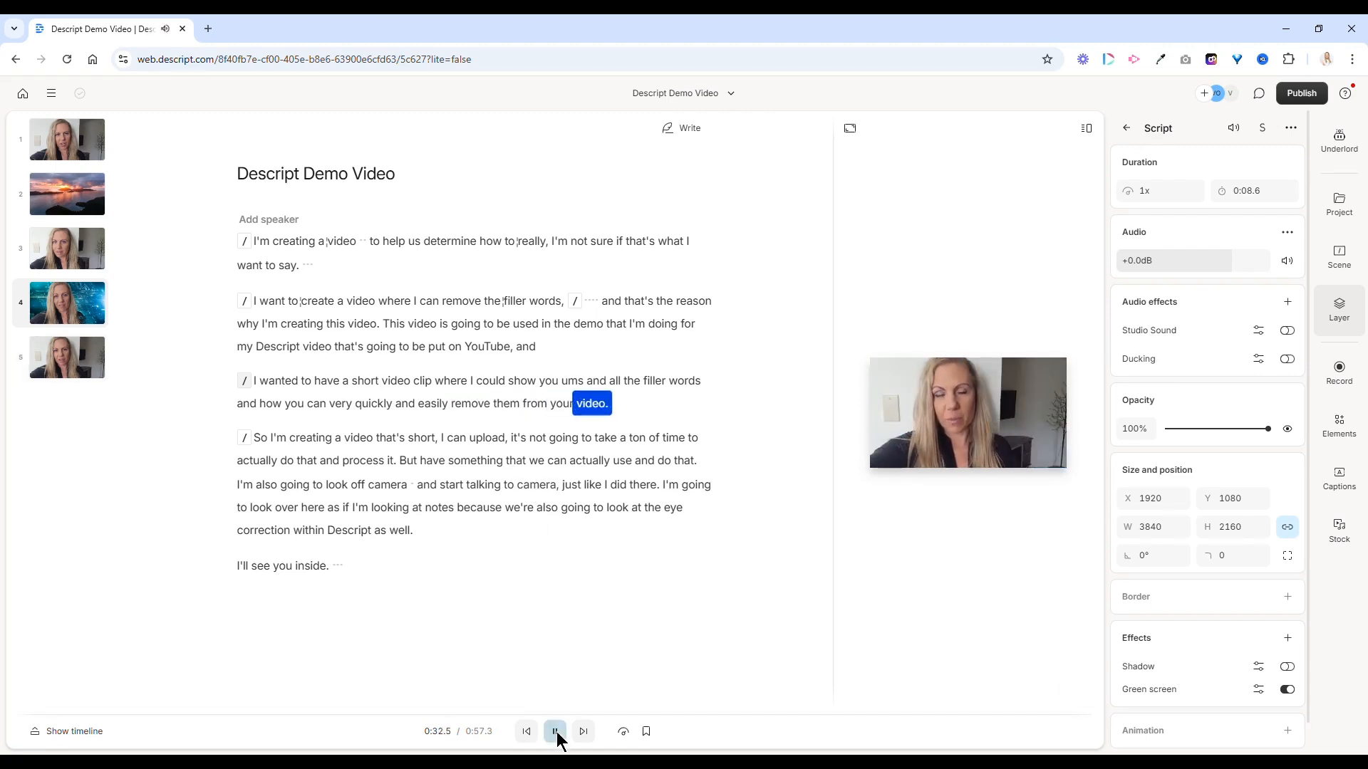
left_click(555, 732)
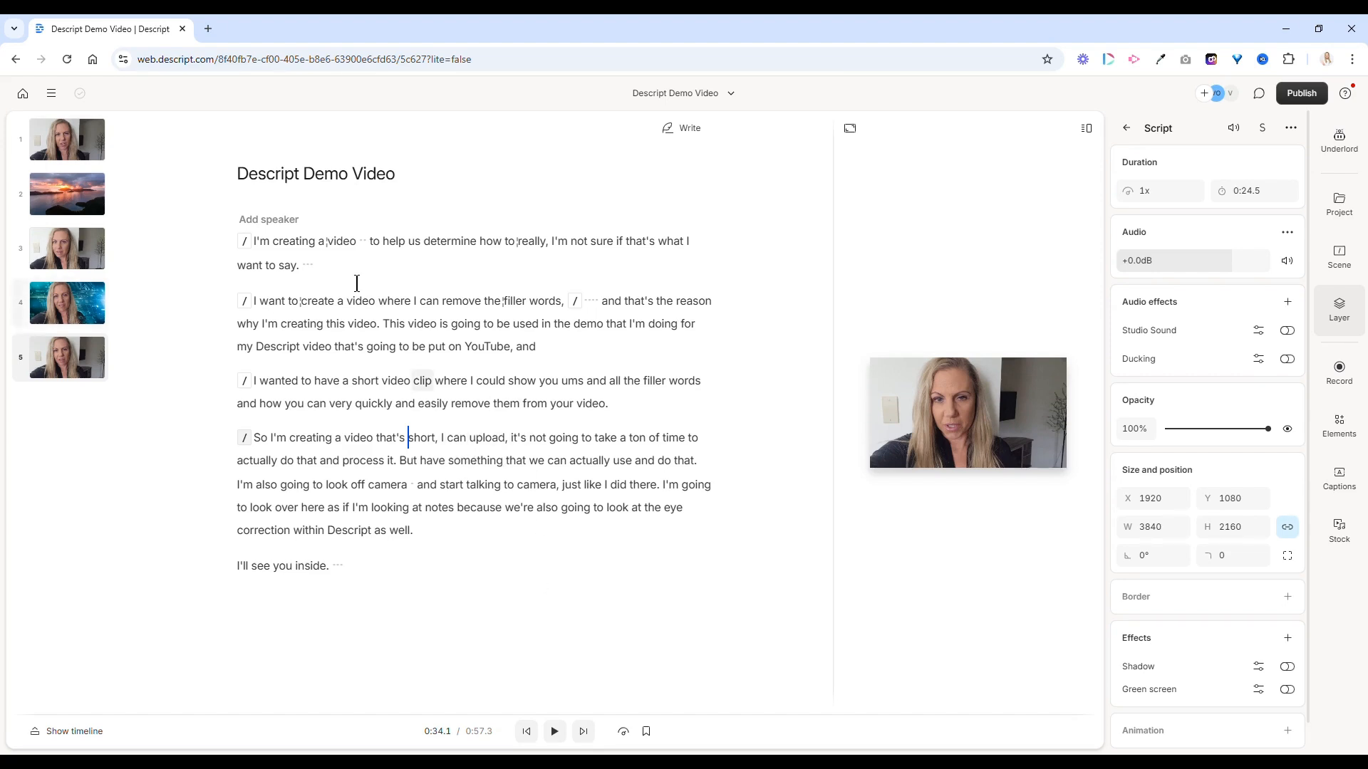
Add a Title text layer reading "TEST" over the opening words "I'm creating a video"
left_click_drag(271, 257, 374, 259)
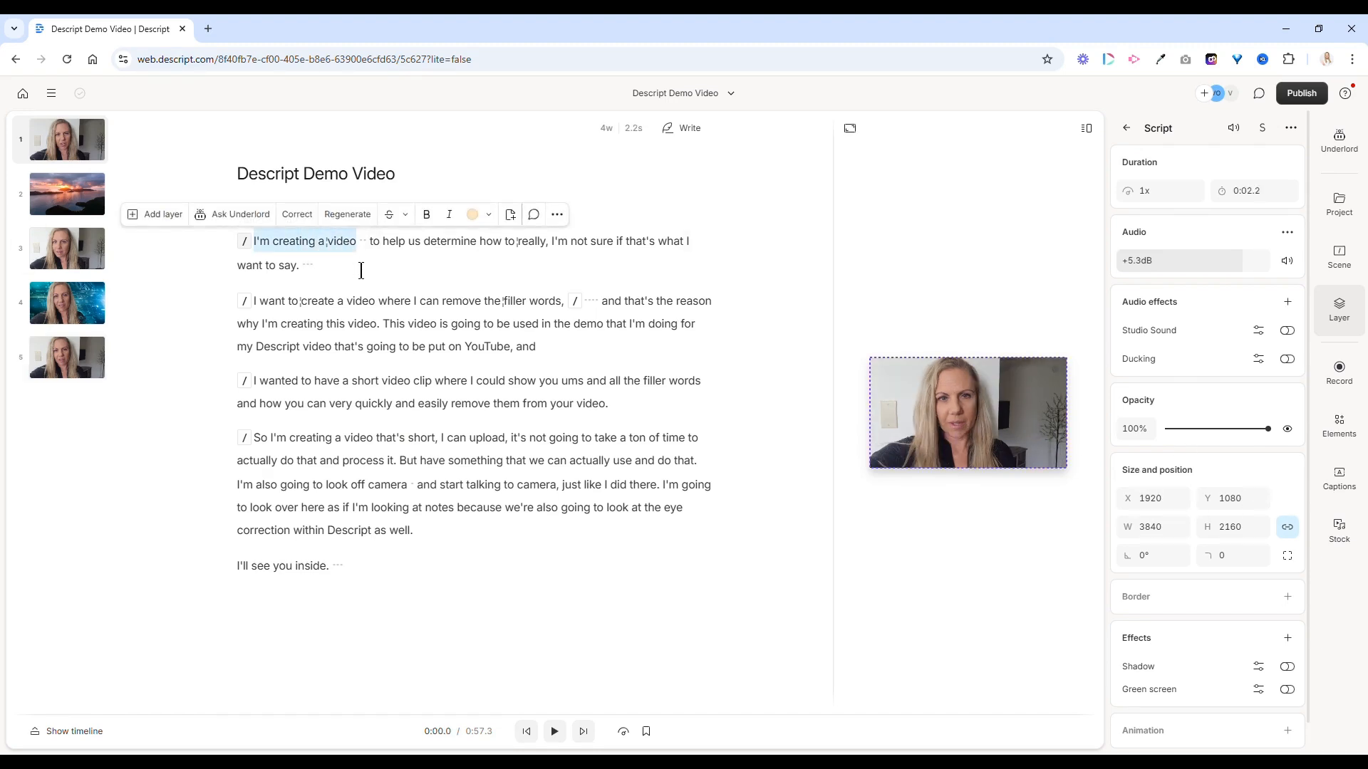
left_click(1340, 435)
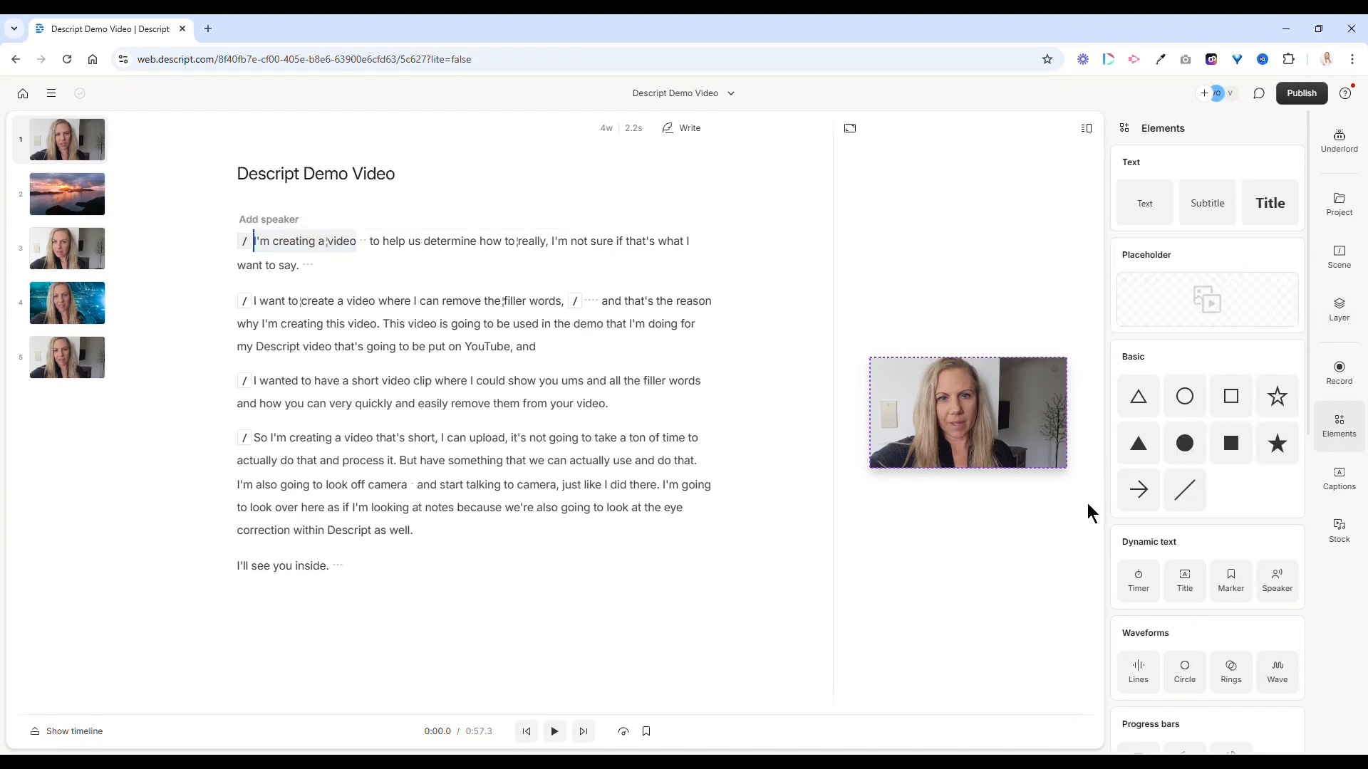
left_click(1258, 212)
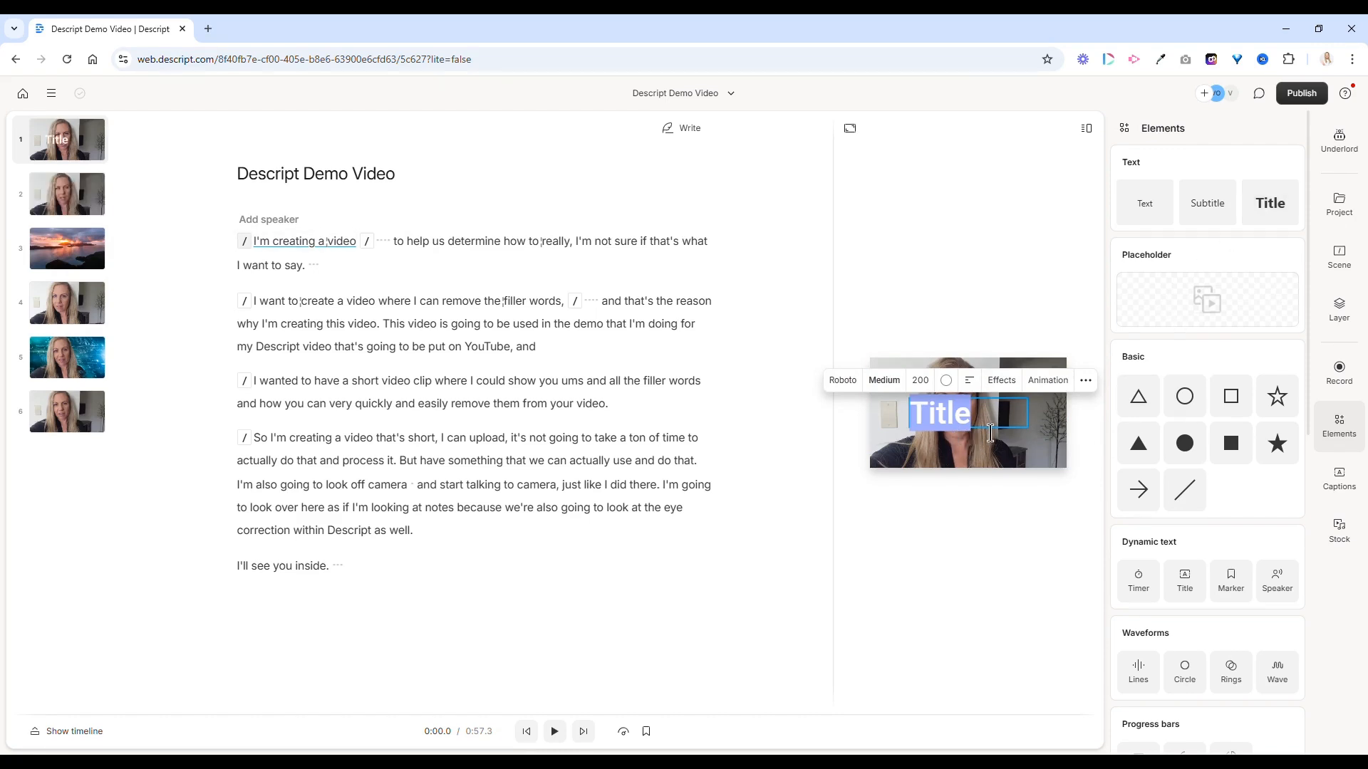
left_click_drag(990, 434, 930, 432)
type("TEST")
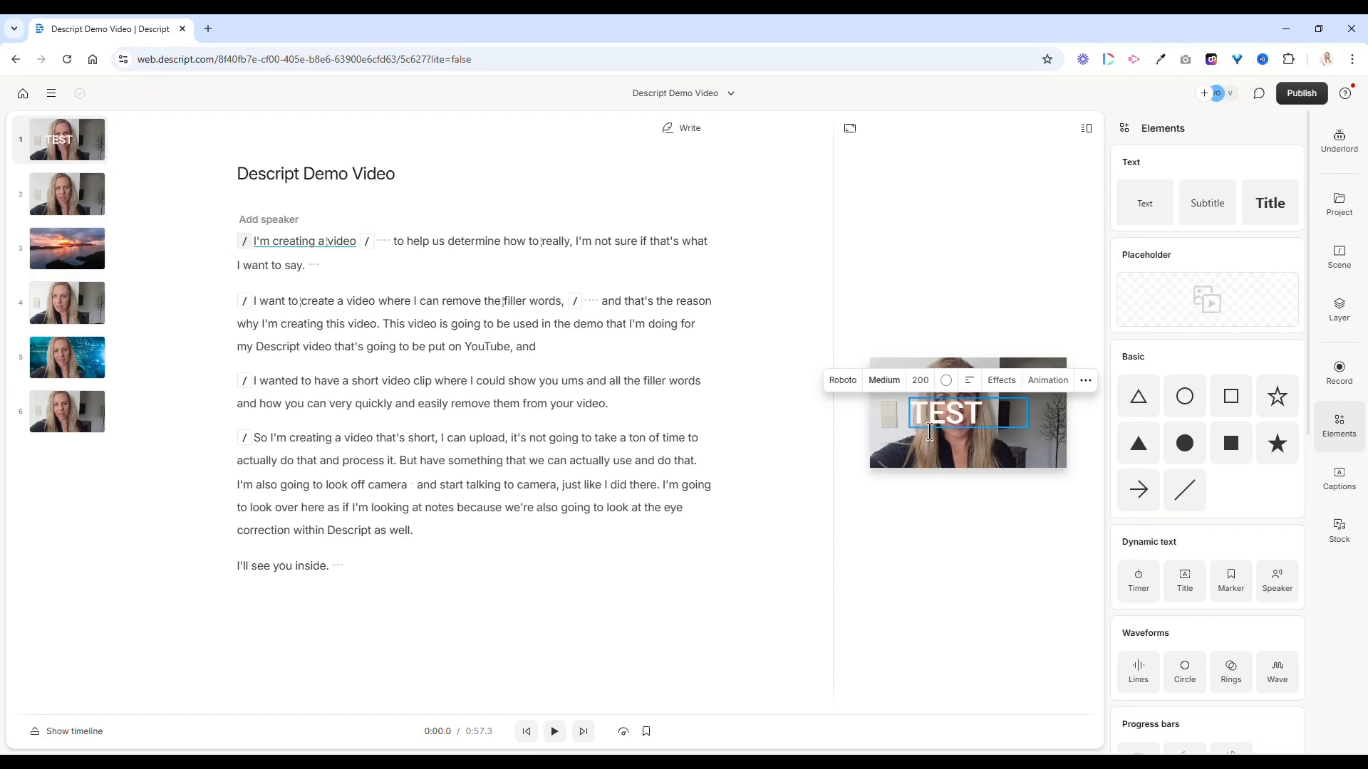
Move the "TEST" title to the upper-right corner of the video frame, just inside the edge
left_click(931, 454)
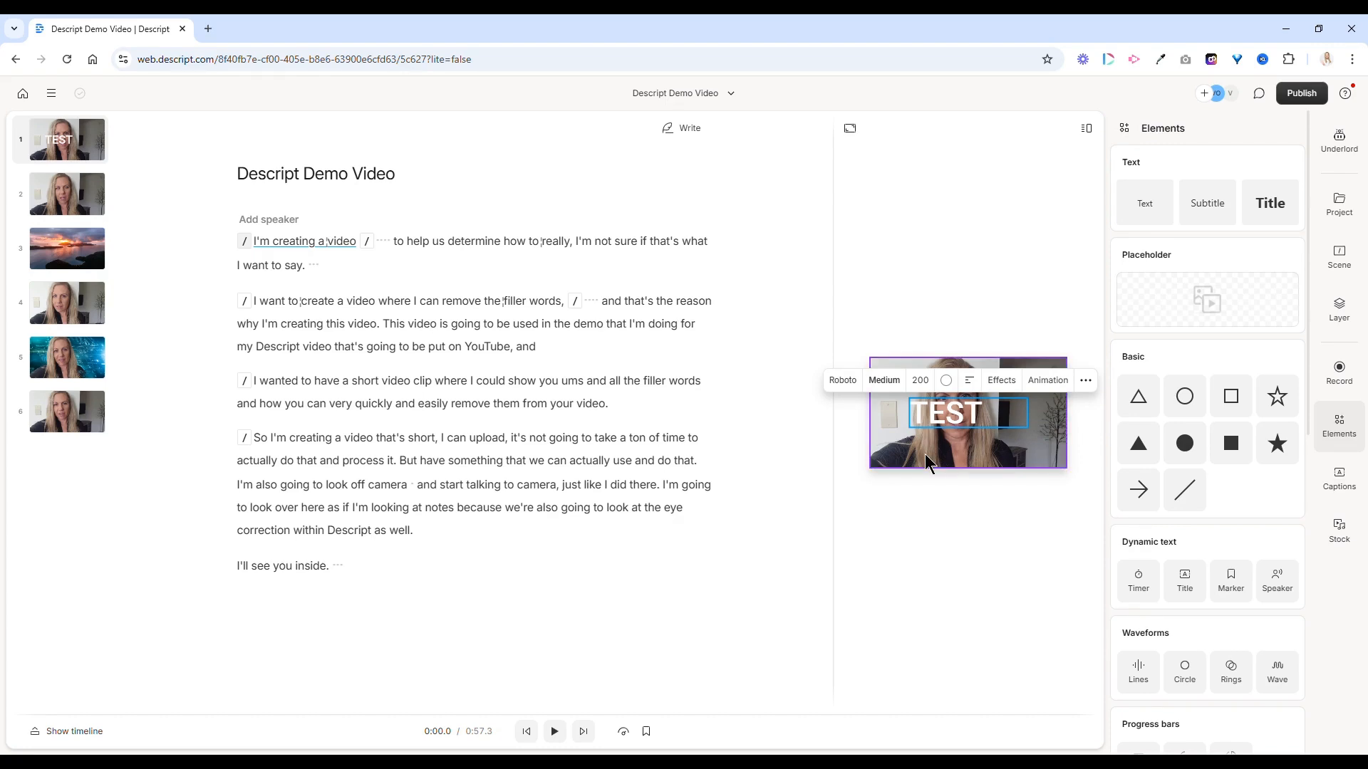
left_click(957, 426)
left_click_drag(956, 426, 1016, 399)
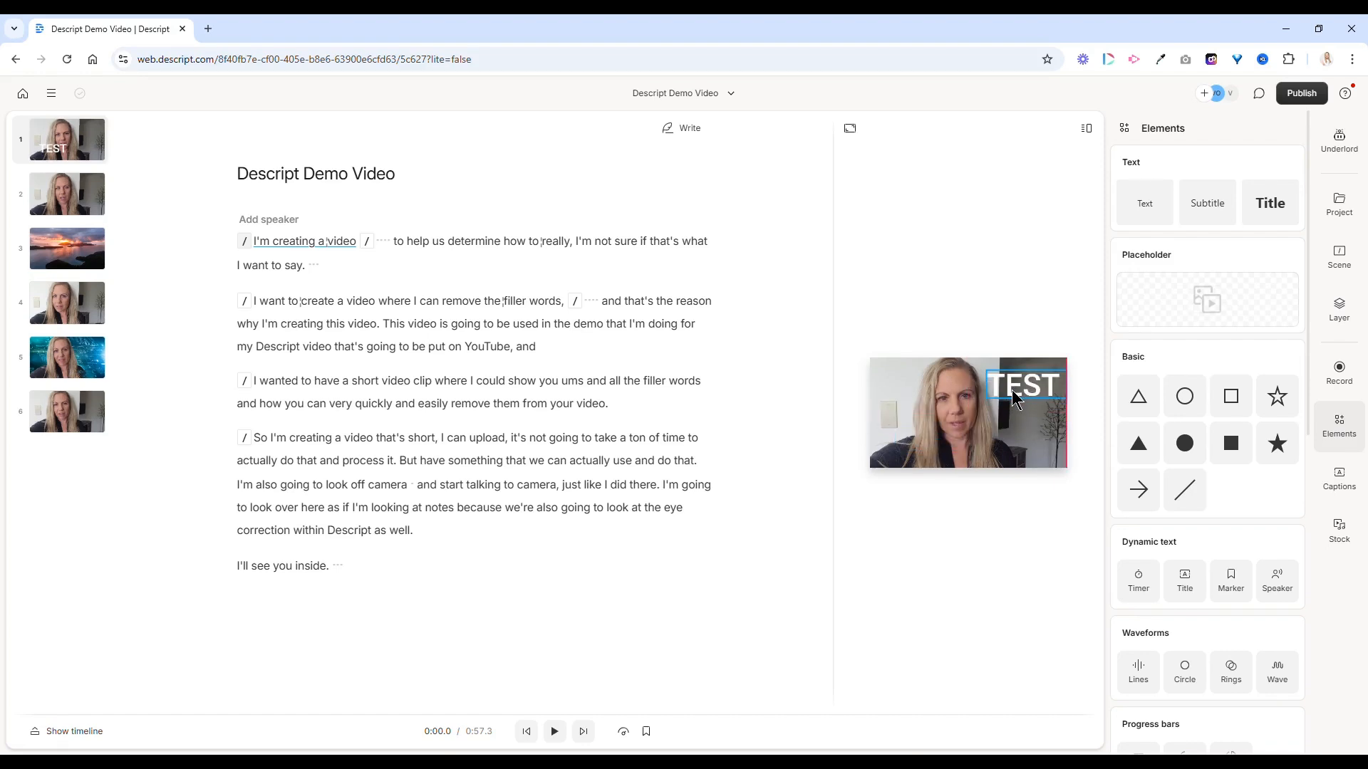
left_click_drag(1015, 399, 1011, 400)
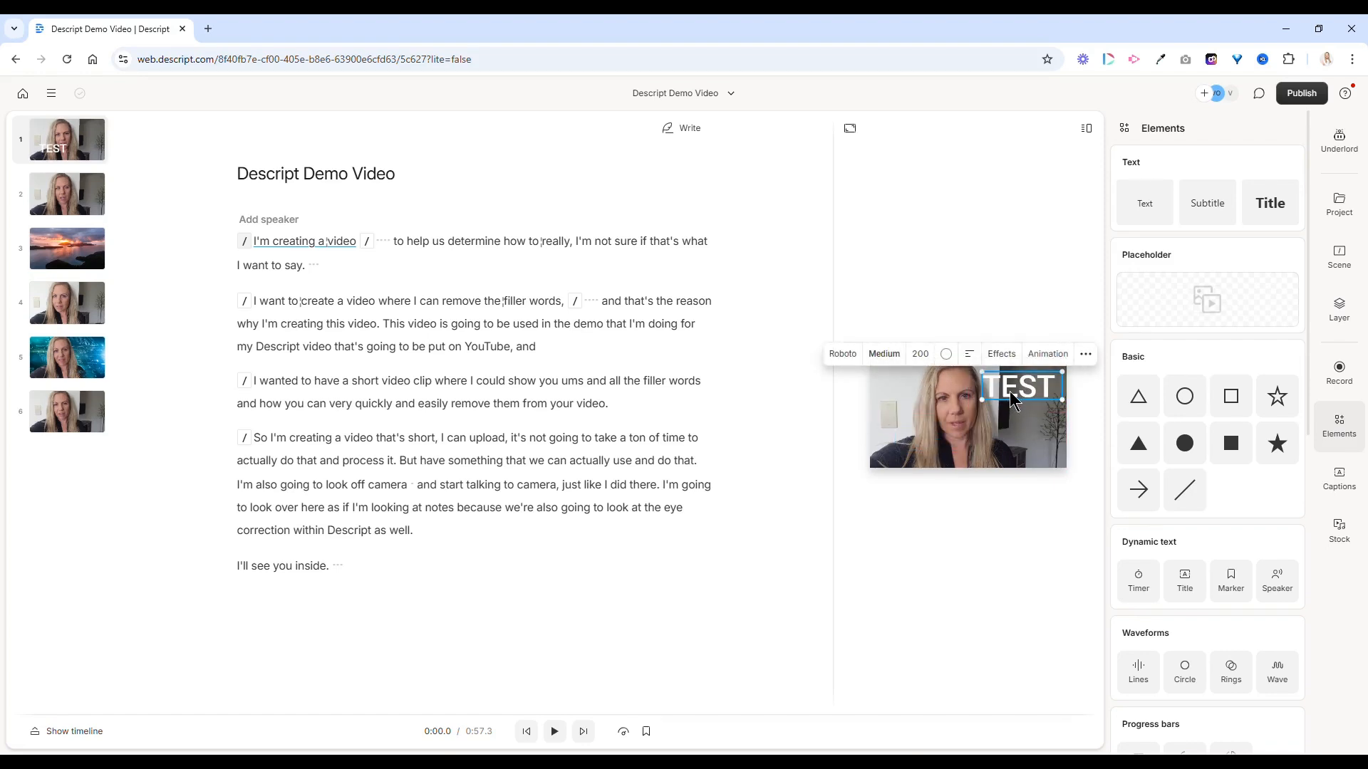
Add captions in the "Bold Italic: Green" style to all scenes and view them on the technology background scene
left_click(380, 342)
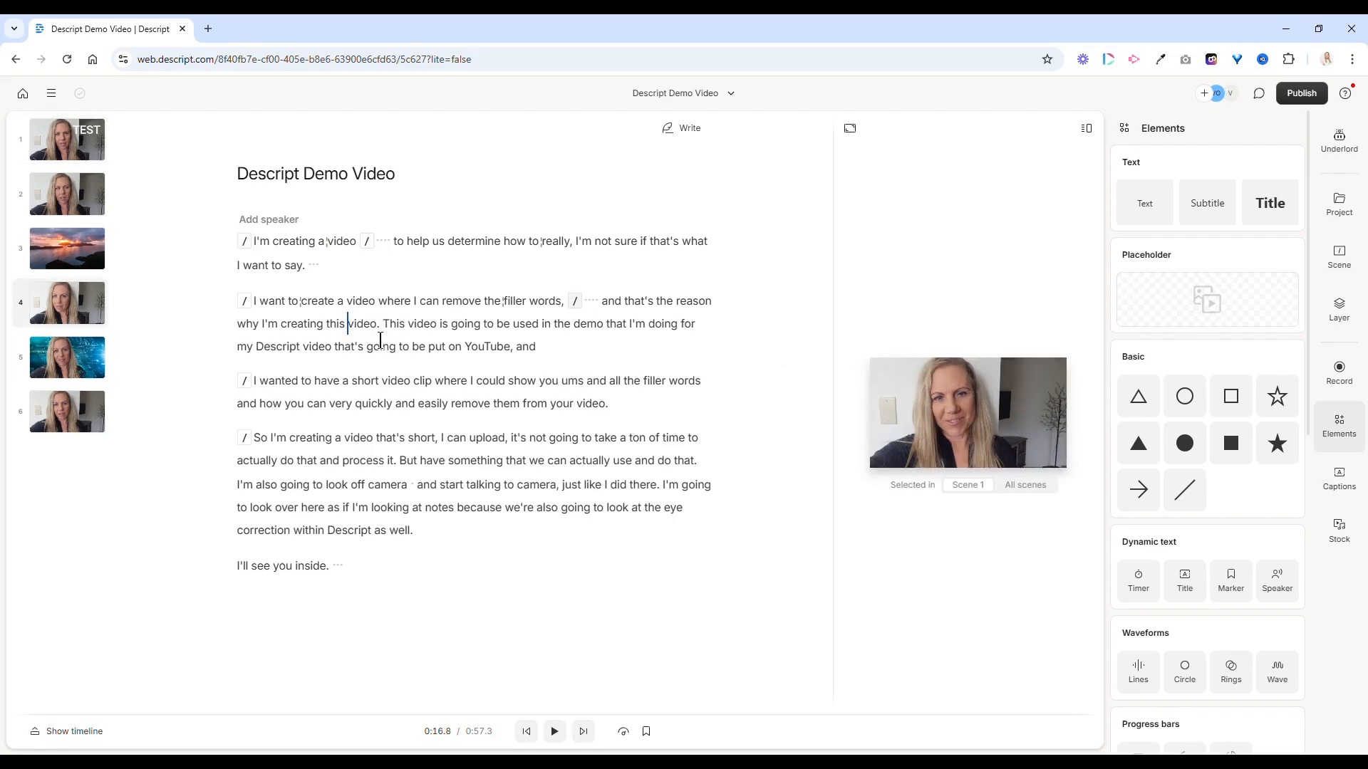
left_click(1337, 484)
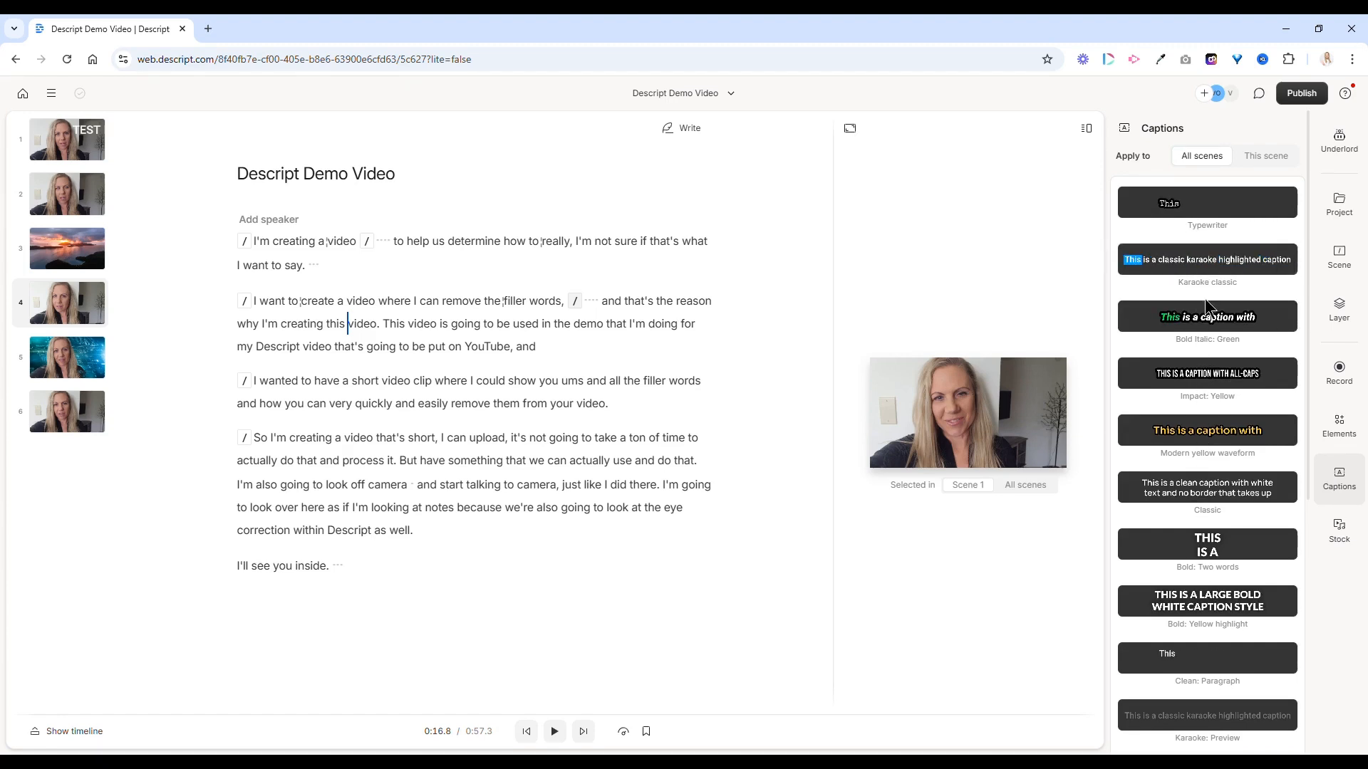
left_click(1215, 323)
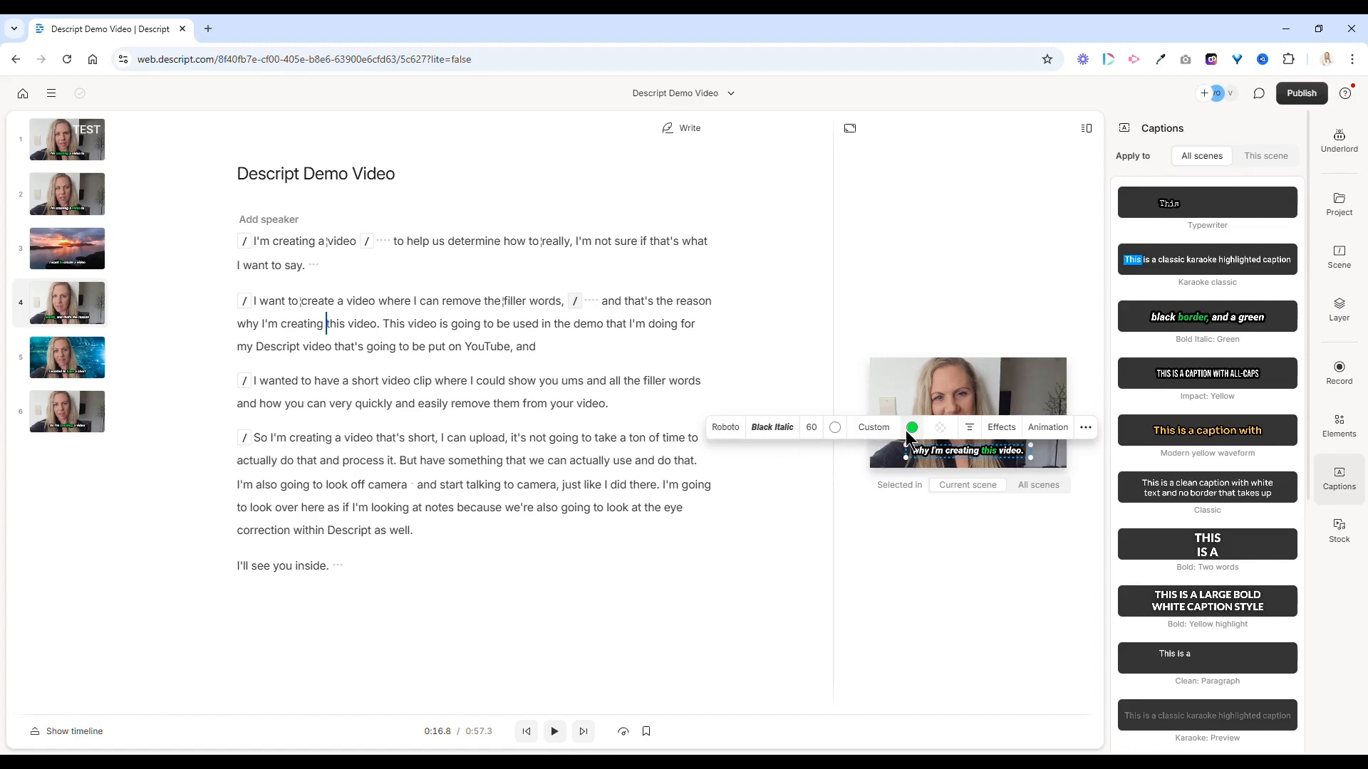
left_click(550, 403)
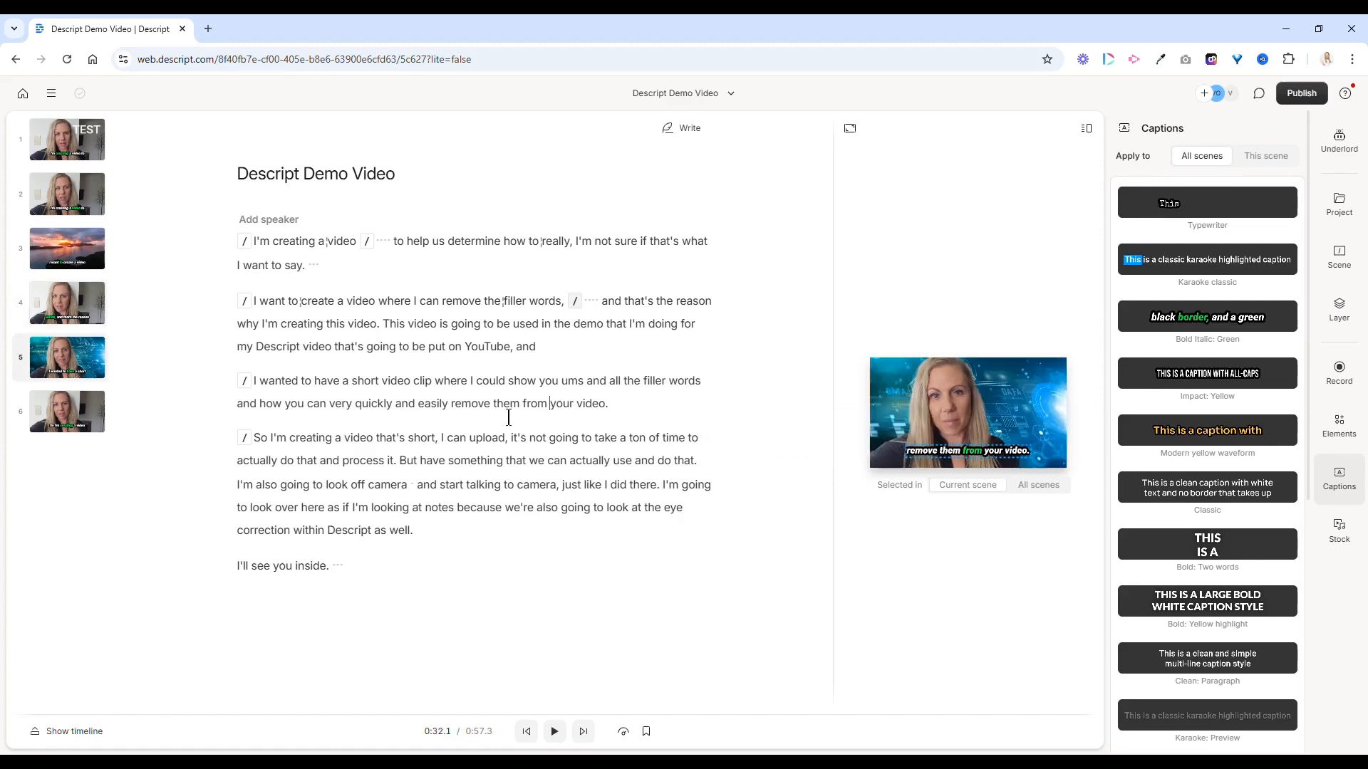
Play the captions from "quickly and easily" into the last scene and move that scene's caption layer slightly up in the video frame
left_click(454, 421)
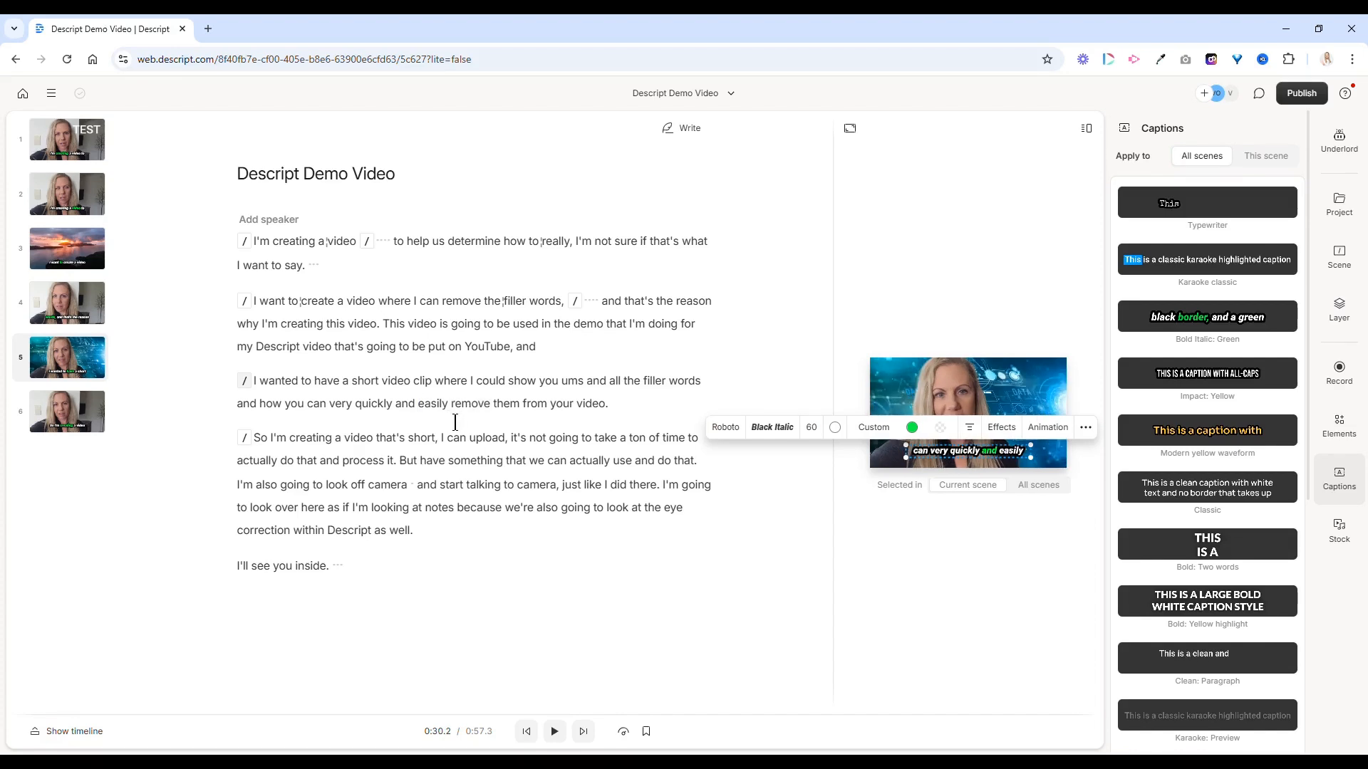
left_click(554, 734)
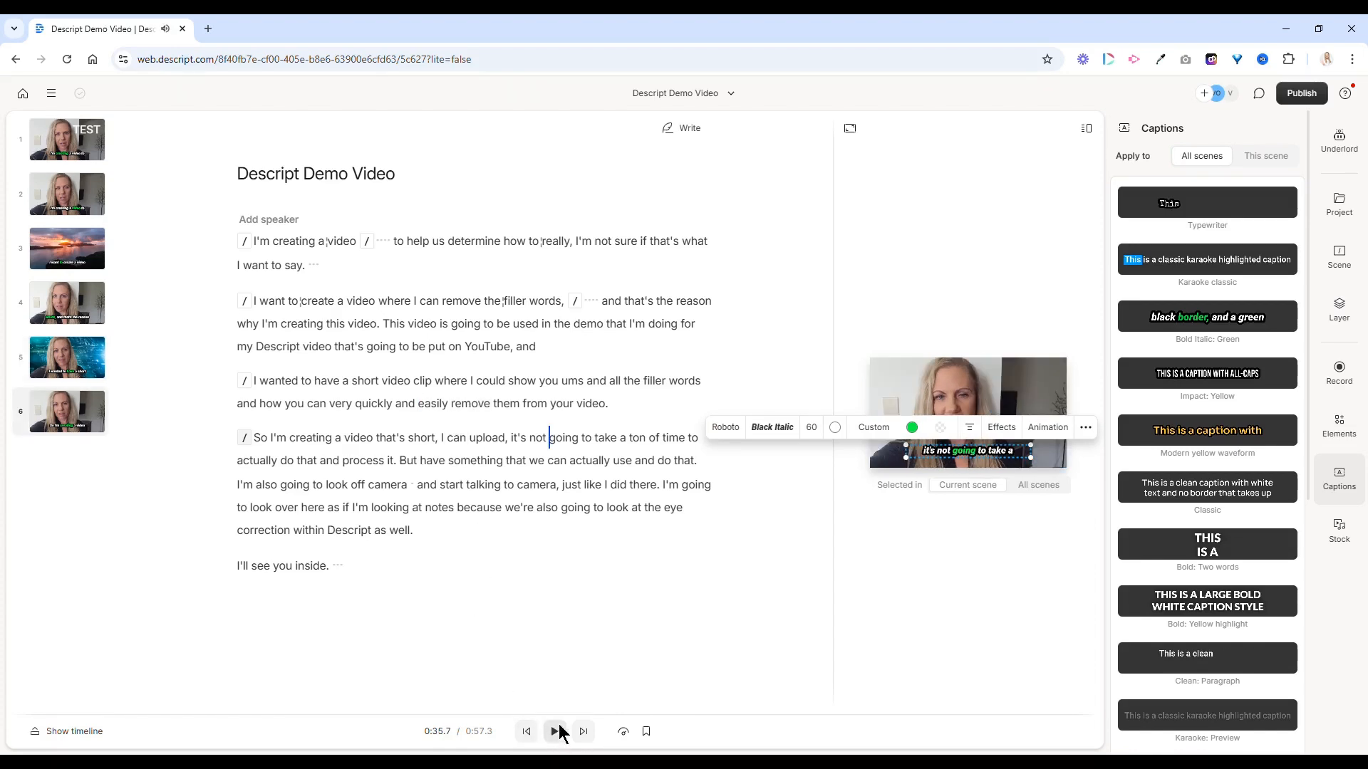
left_click(958, 401)
left_click_drag(959, 401, 946, 447)
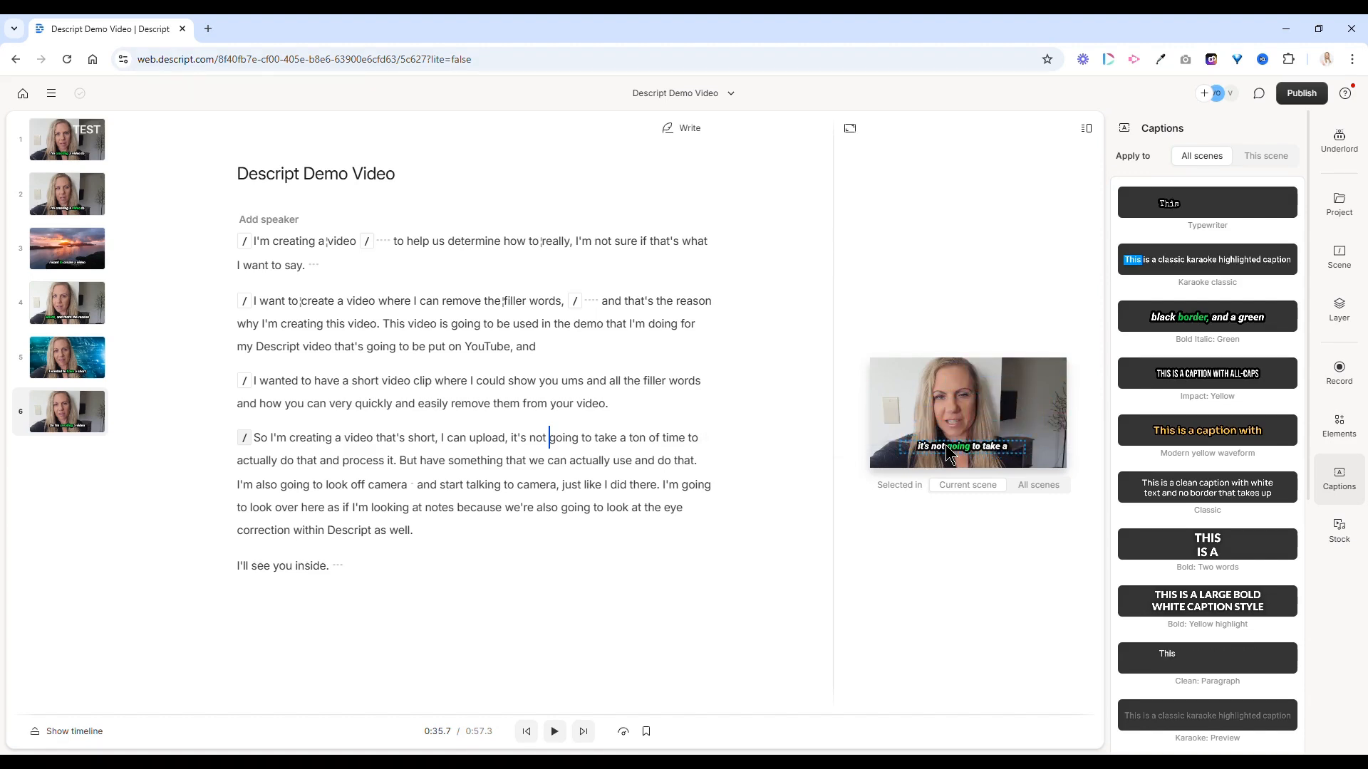
left_click(948, 454)
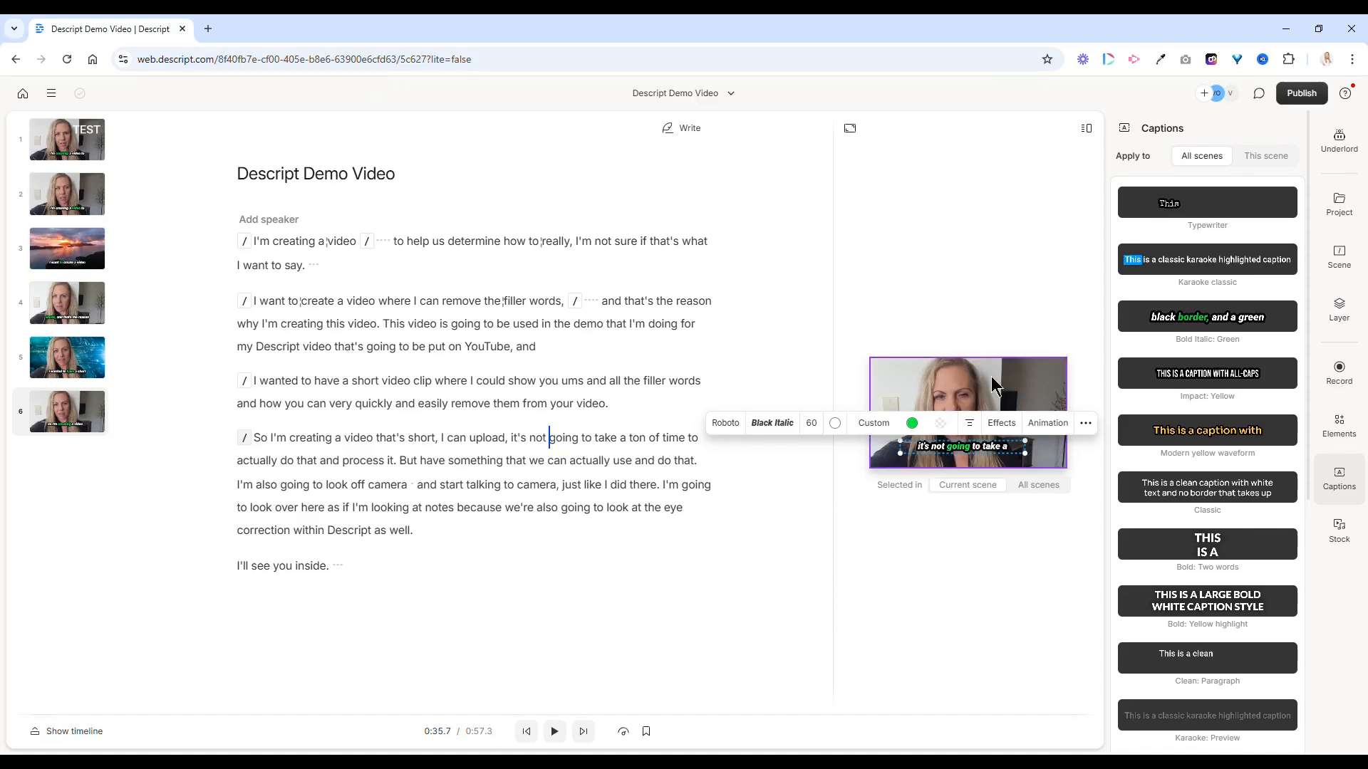
Check the captions at "from your video" and at "start talking to camera", then close the caption styles
left_click(637, 419)
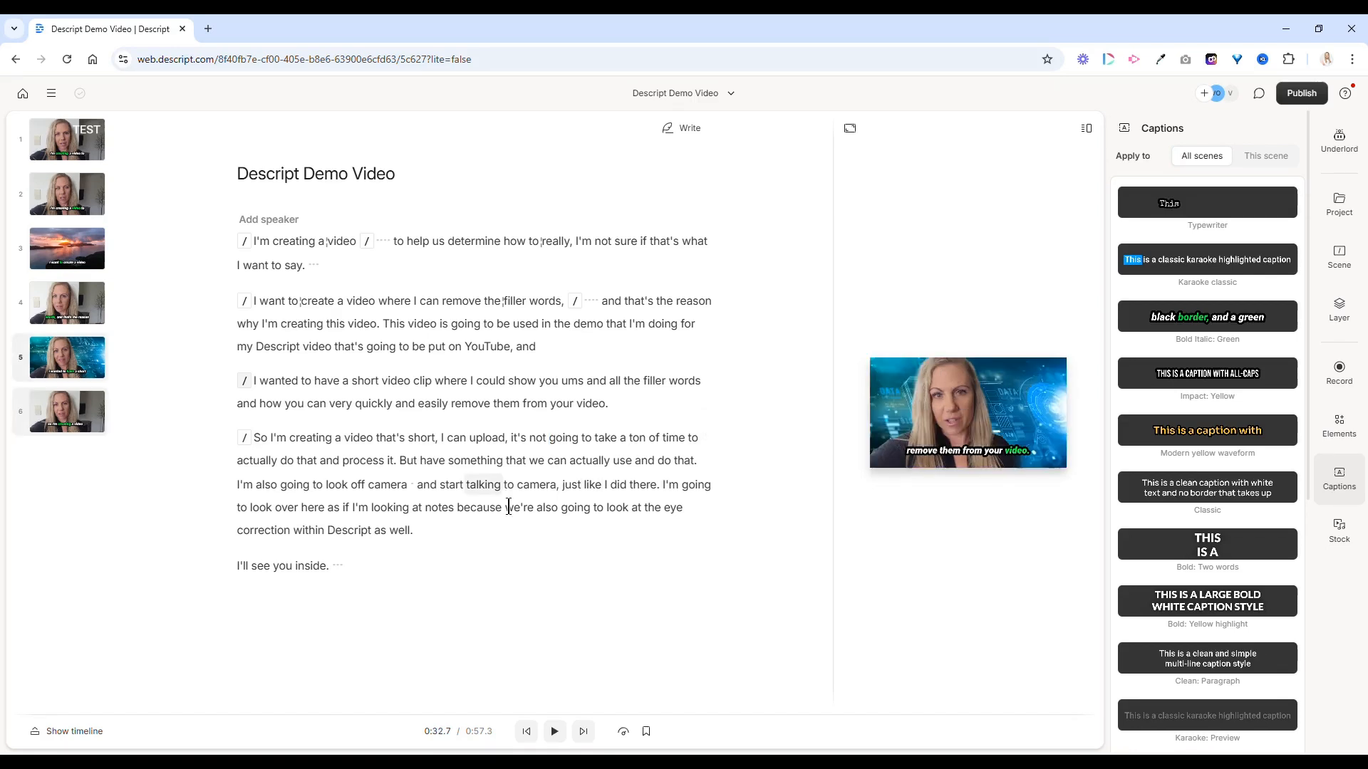
left_click(466, 485)
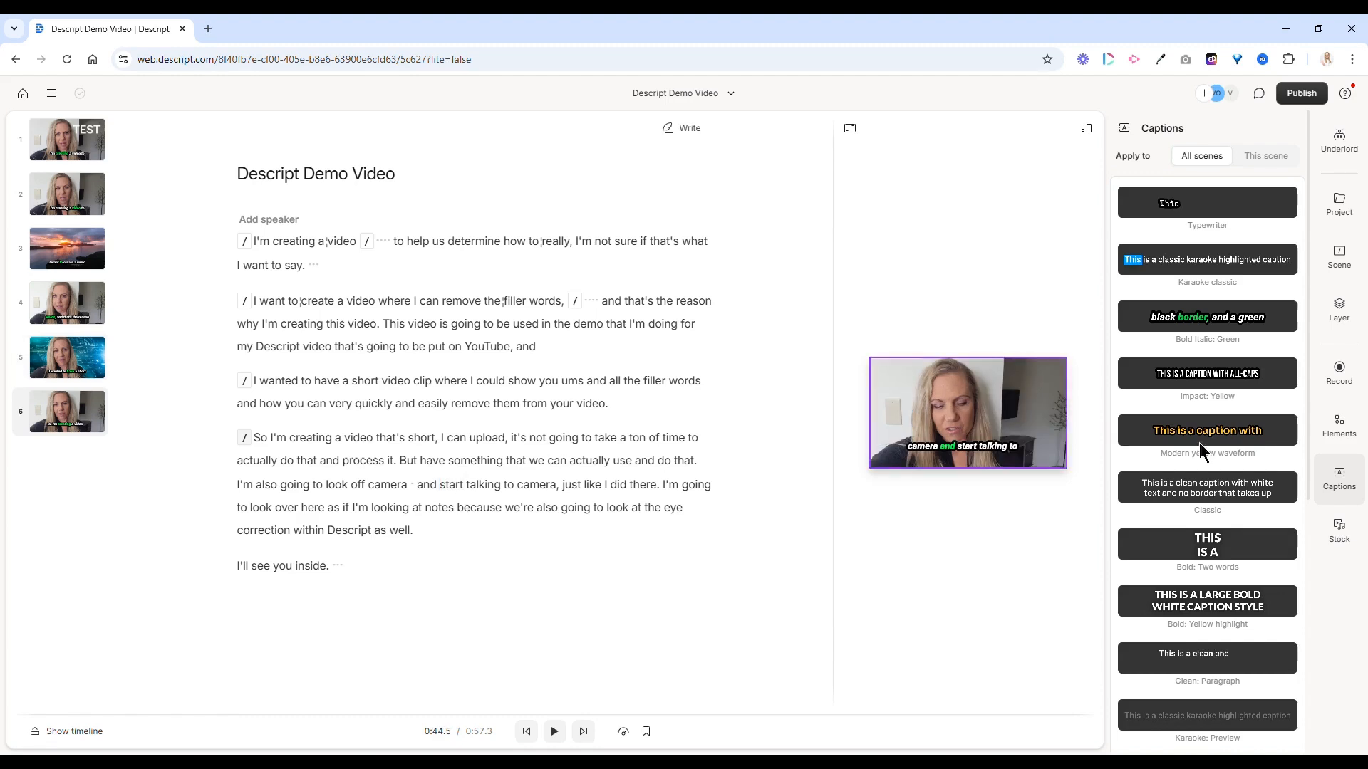
left_click(1341, 479)
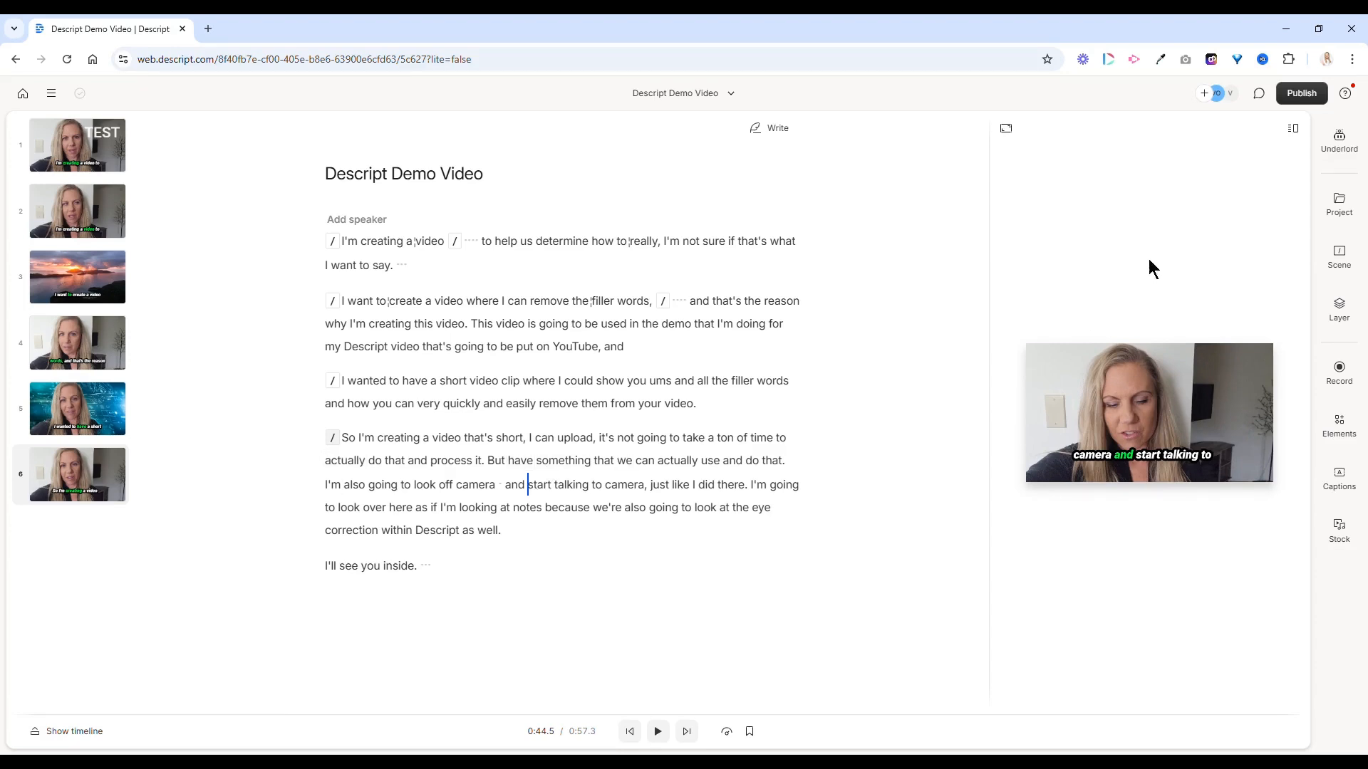
Apply the Underlord Eye Contact effect to the script video and preview it in the last scene around "start talking to camera"
left_click(1338, 143)
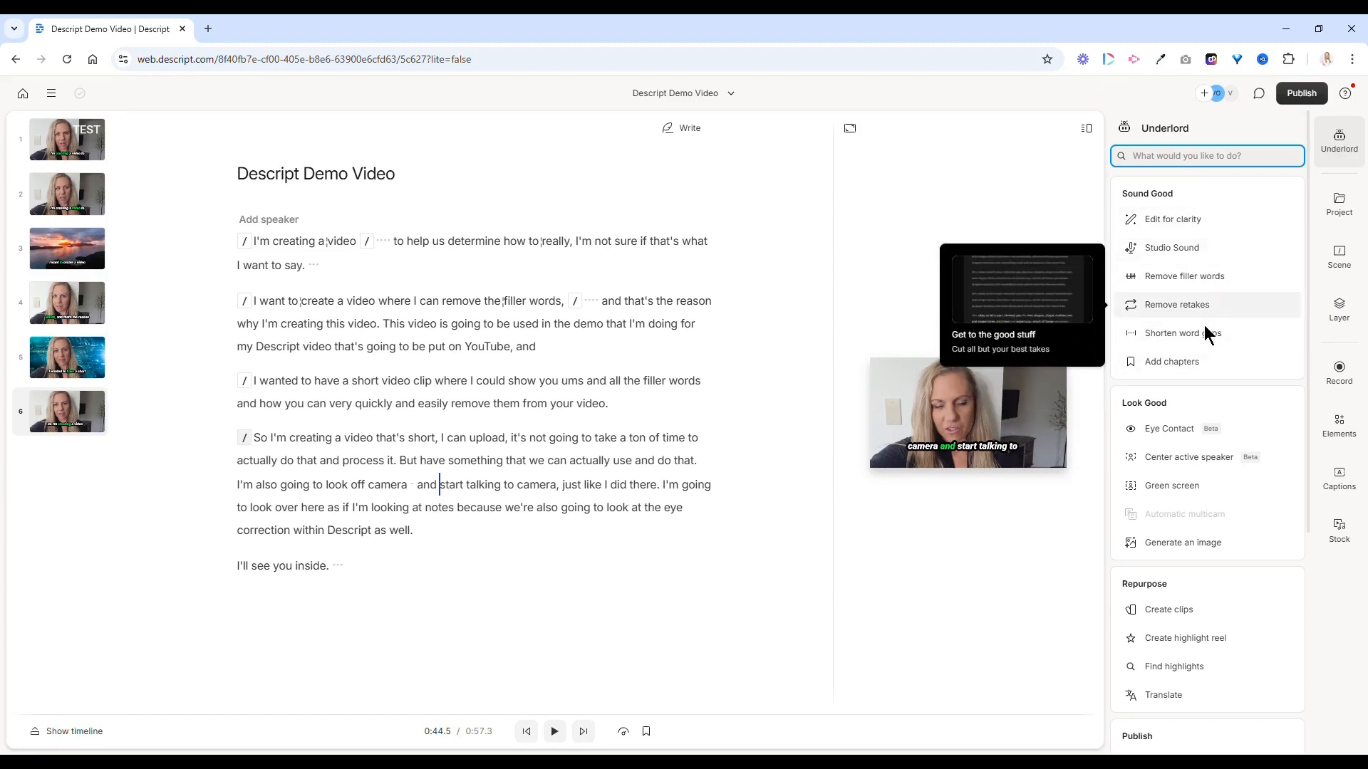
left_click(1200, 434)
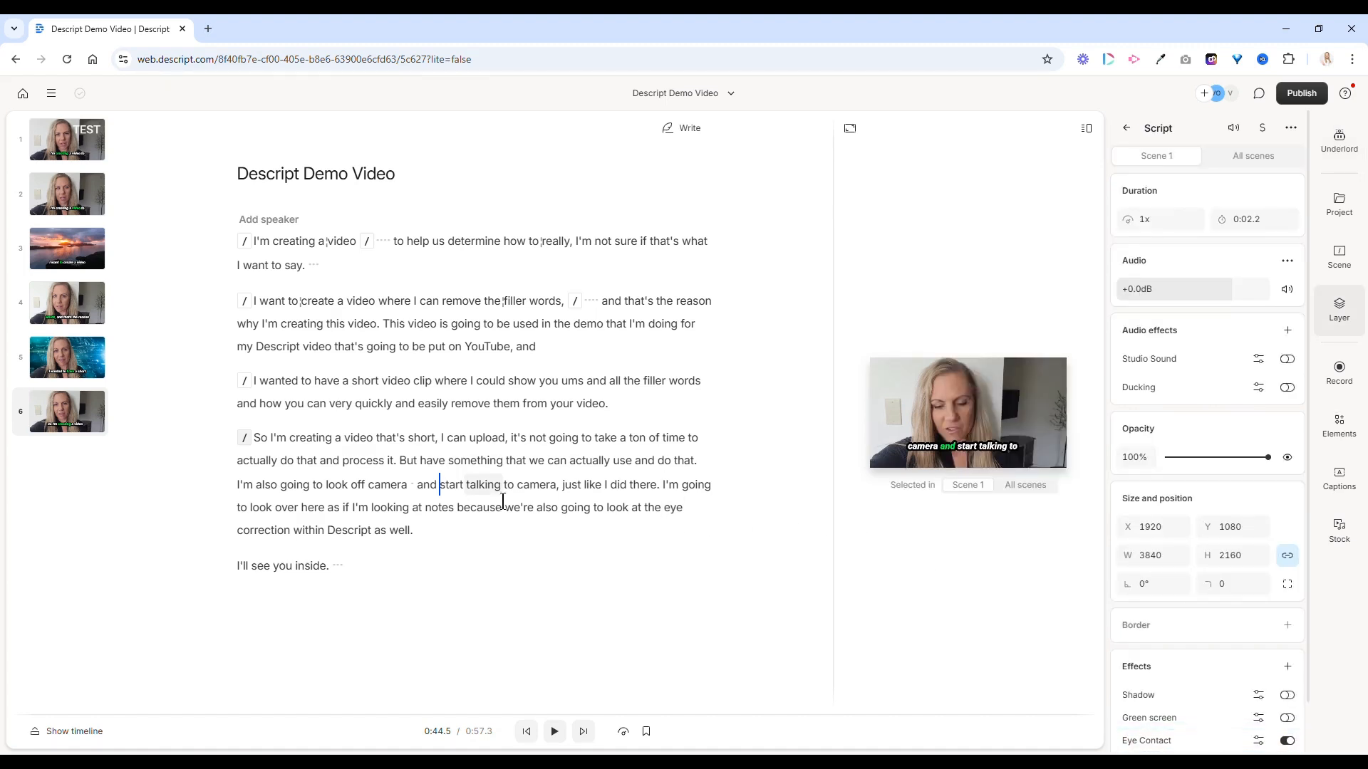
left_click(486, 487)
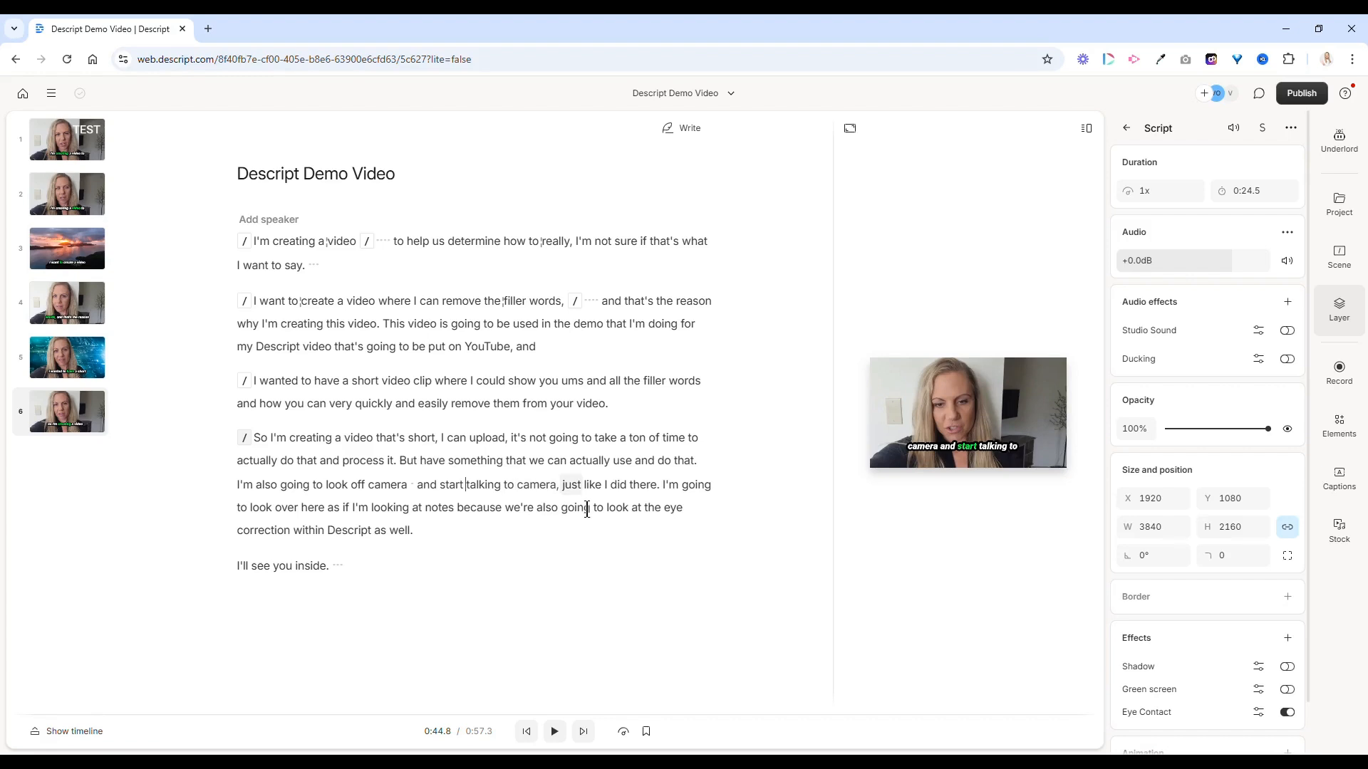
left_click(556, 493)
key("space")
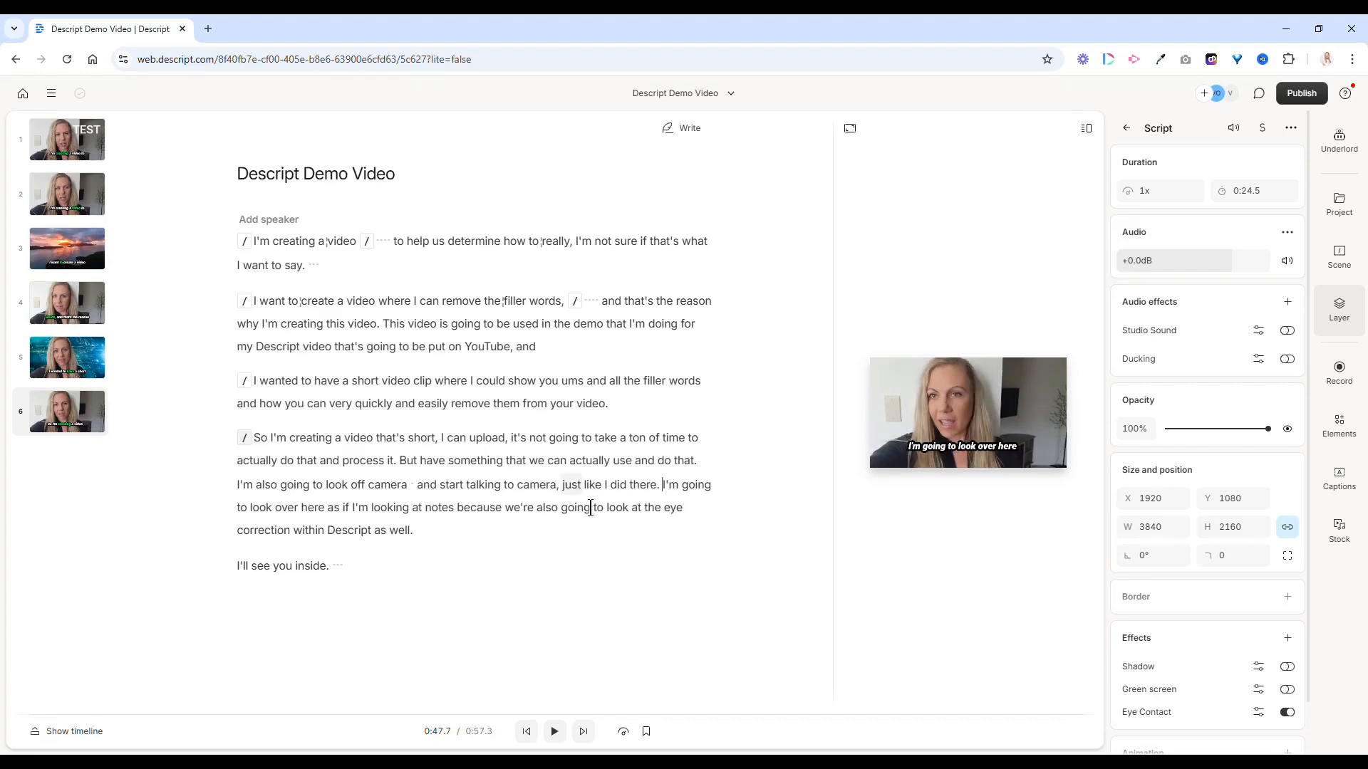
Compare the frame at "I'm going to look over here" with Eye Contact off and on, leaving the effect enabled
left_click(270, 521)
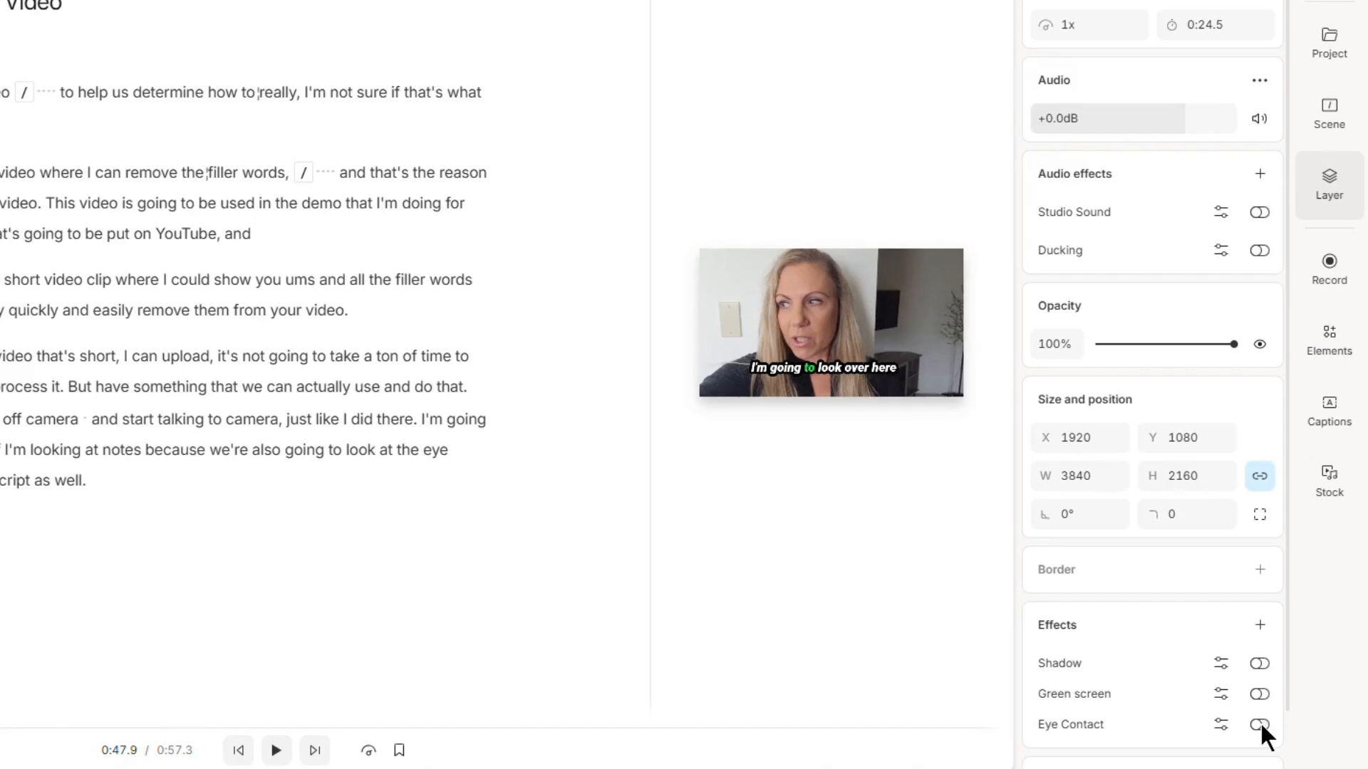
left_click(1259, 723)
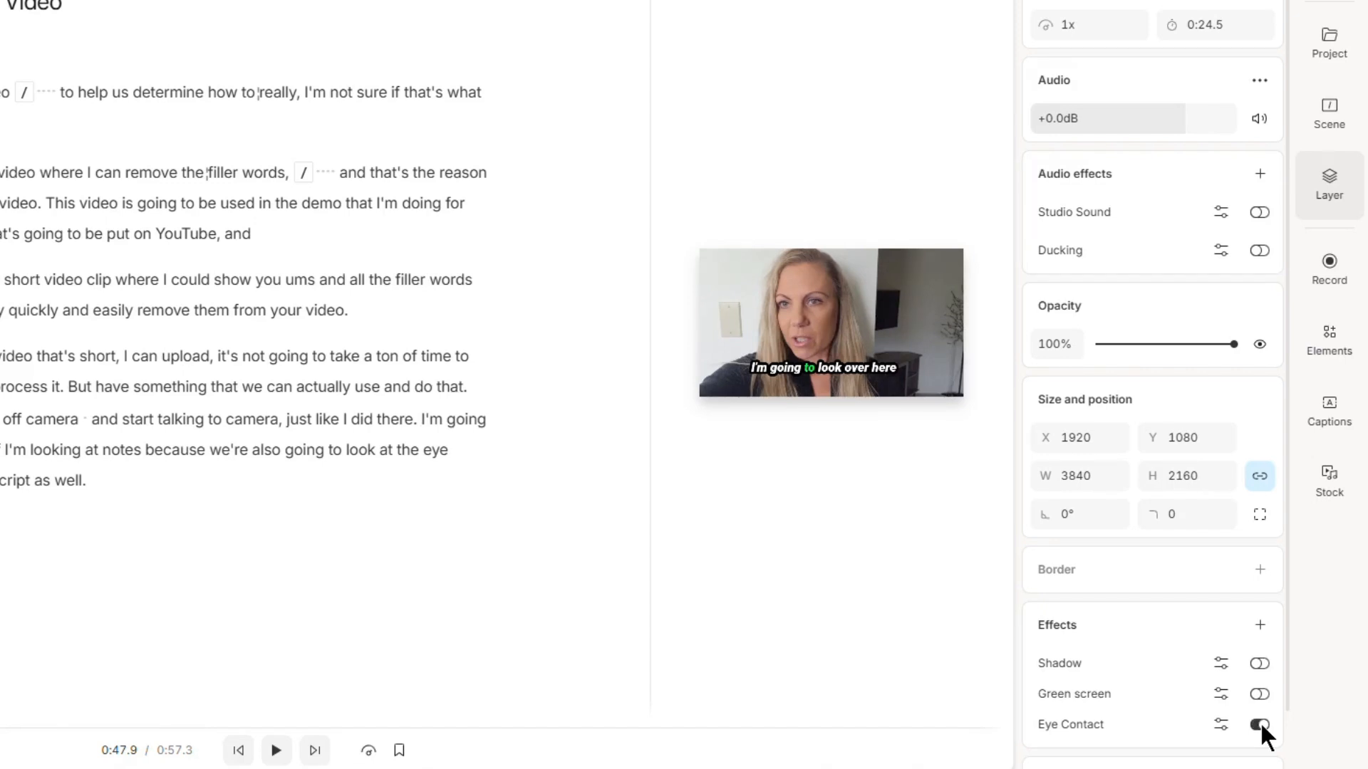